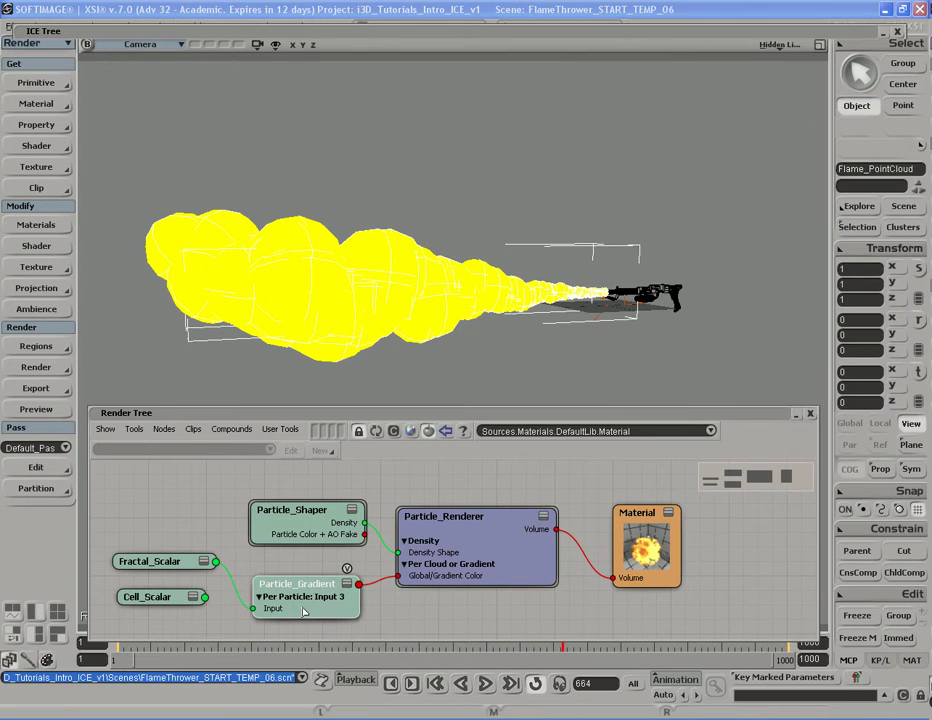
Step: Set the Input 3 Intensity/Influence of the Particle_Gradient node to 0.75
drag(675, 98, 654, 24)
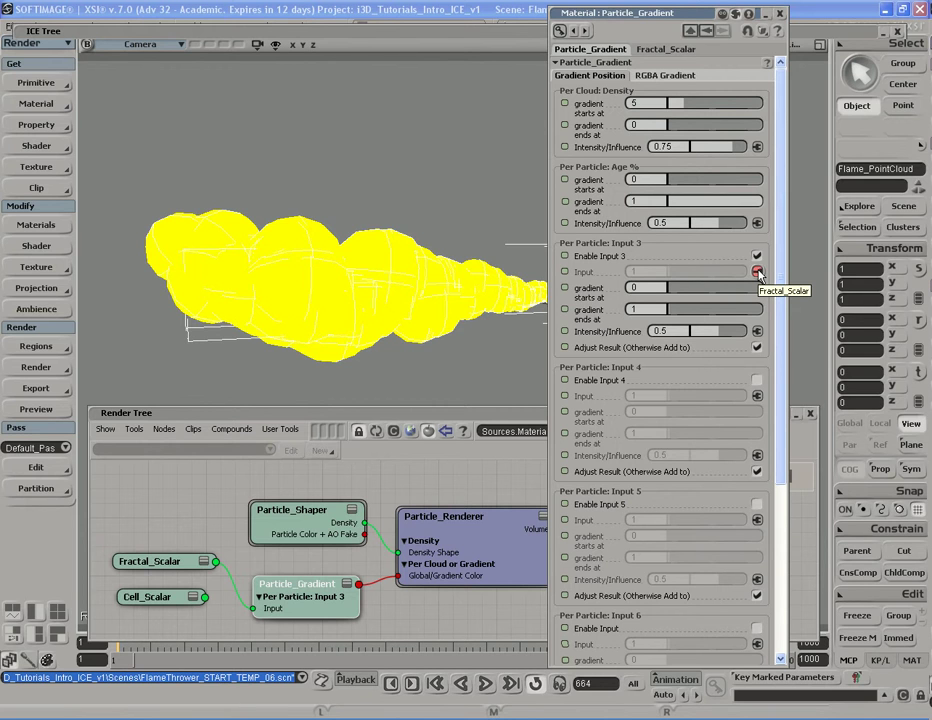
click(660, 289)
click(660, 310)
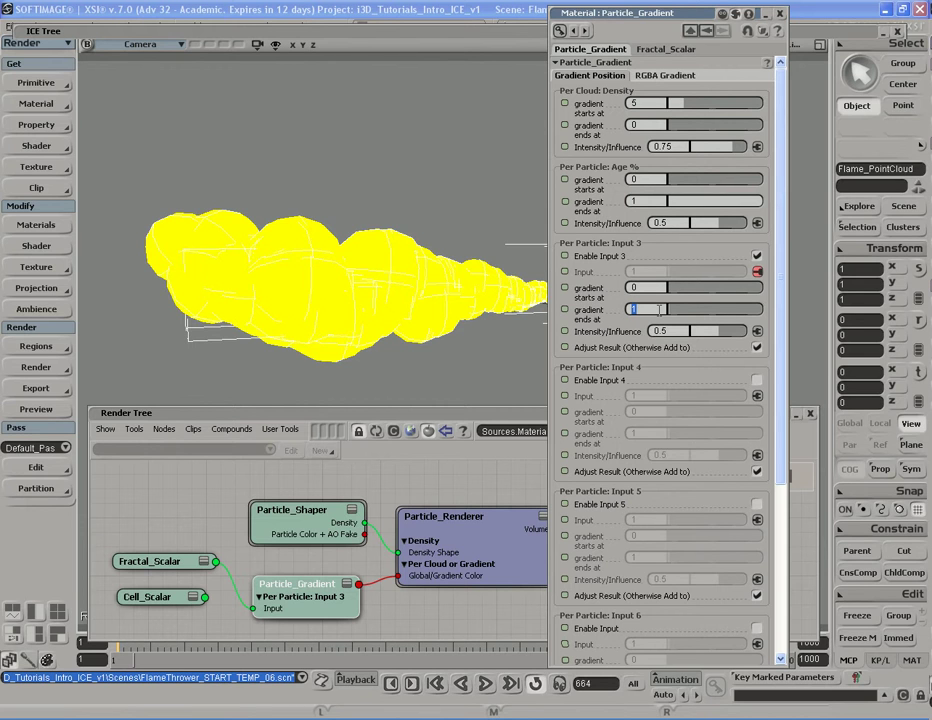
click(680, 331)
text(.7)
key(Return)
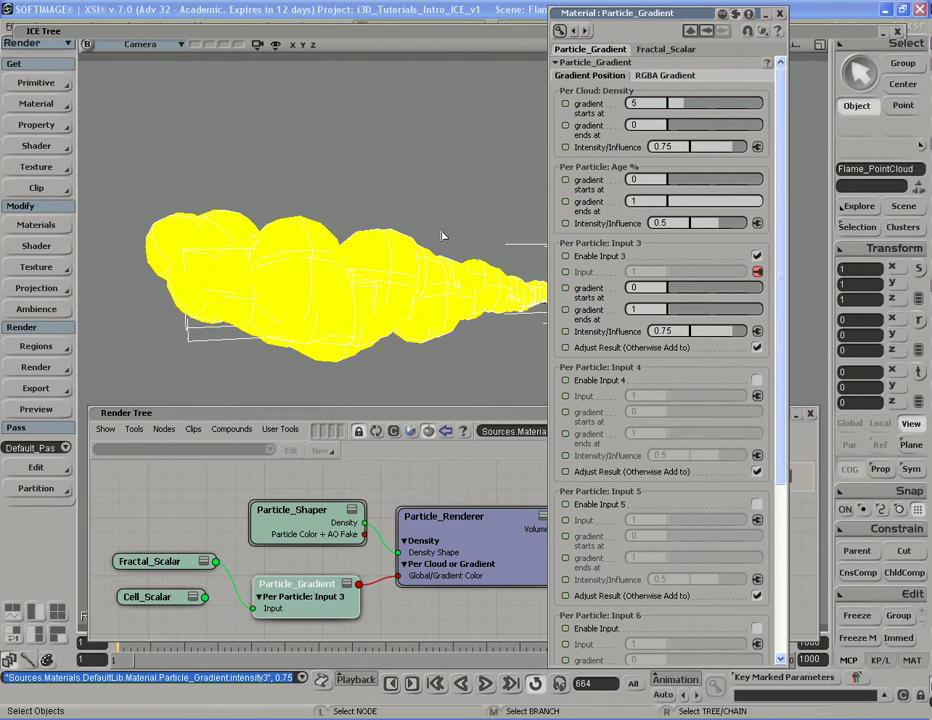
Step: Render a test region across the middle of the flame cloud in the camera view and clear it
key(q)
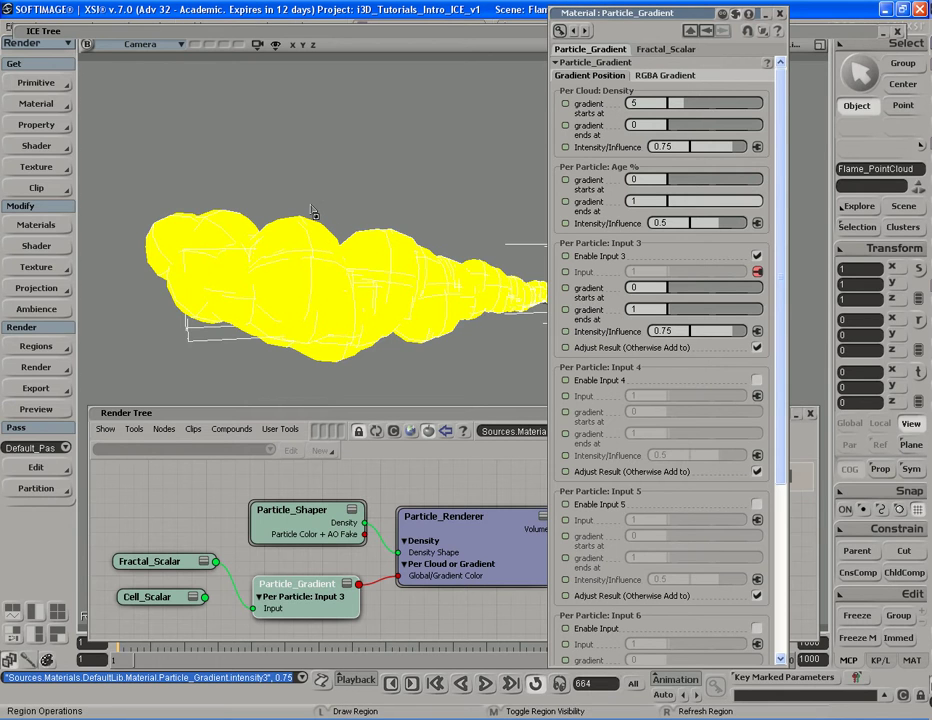
drag(296, 193, 404, 377)
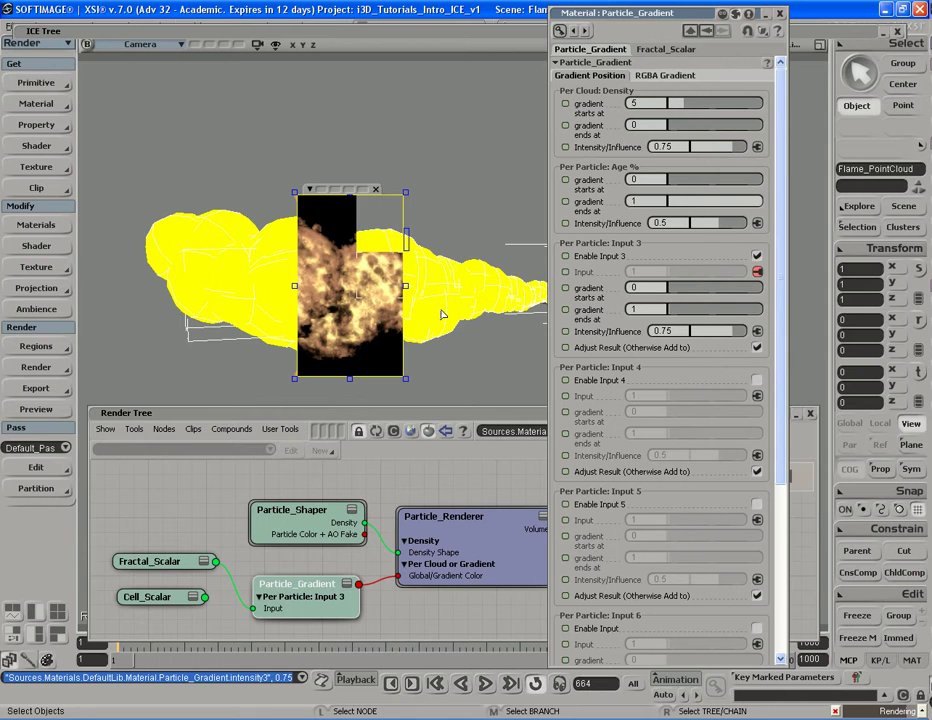
key(q)
middle_click(436, 209)
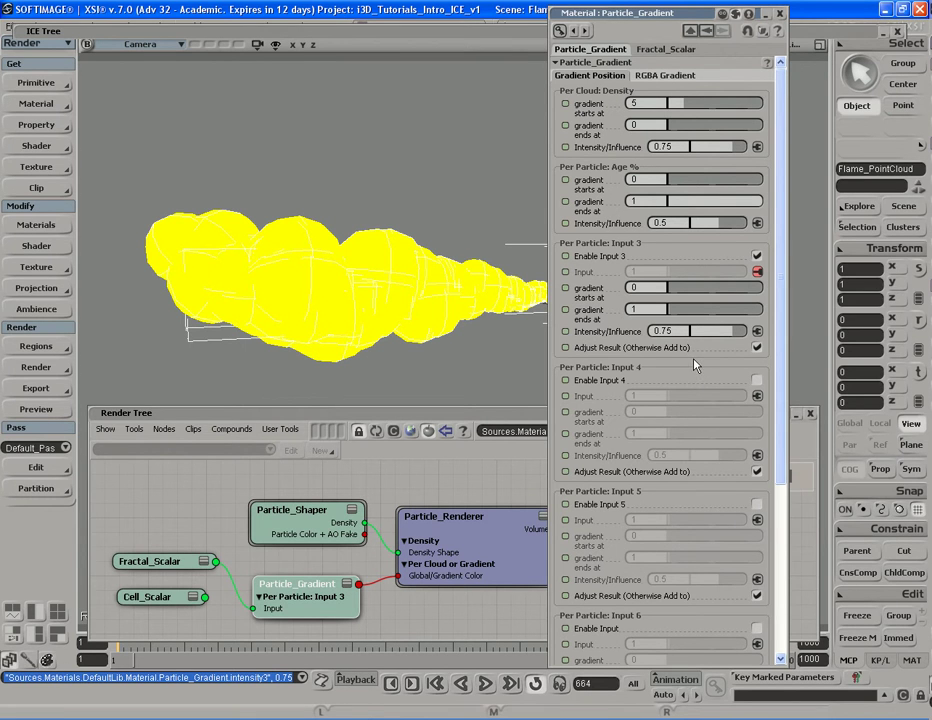
Step: Connect the Cell_Scalar output to the Per Particle: Input 4 input of Particle_Gradient
click(170, 597)
drag(178, 598, 255, 608)
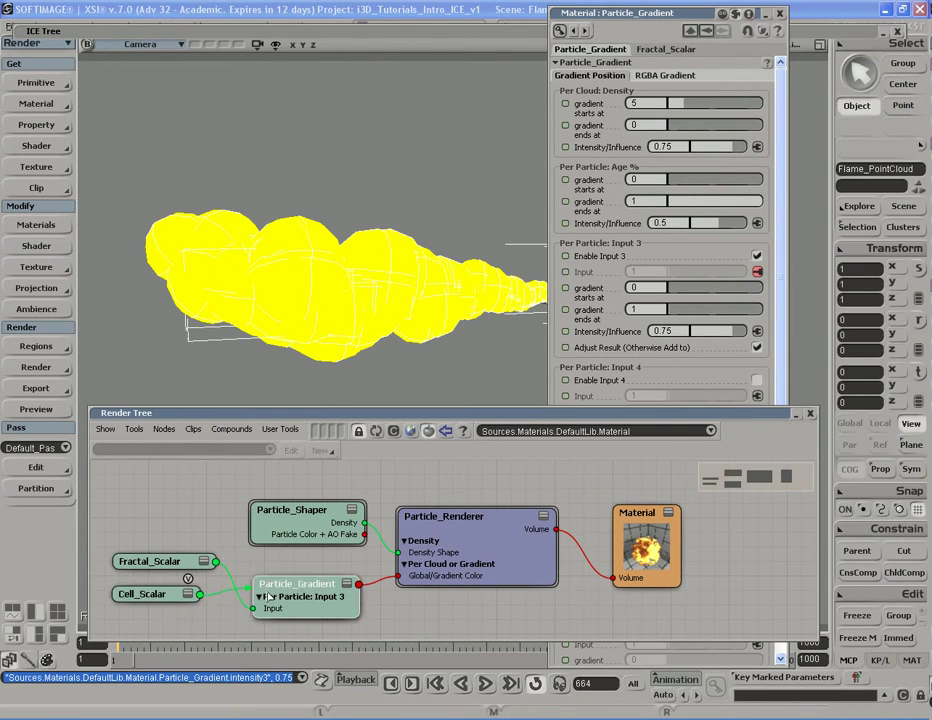
drag(216, 561, 305, 596)
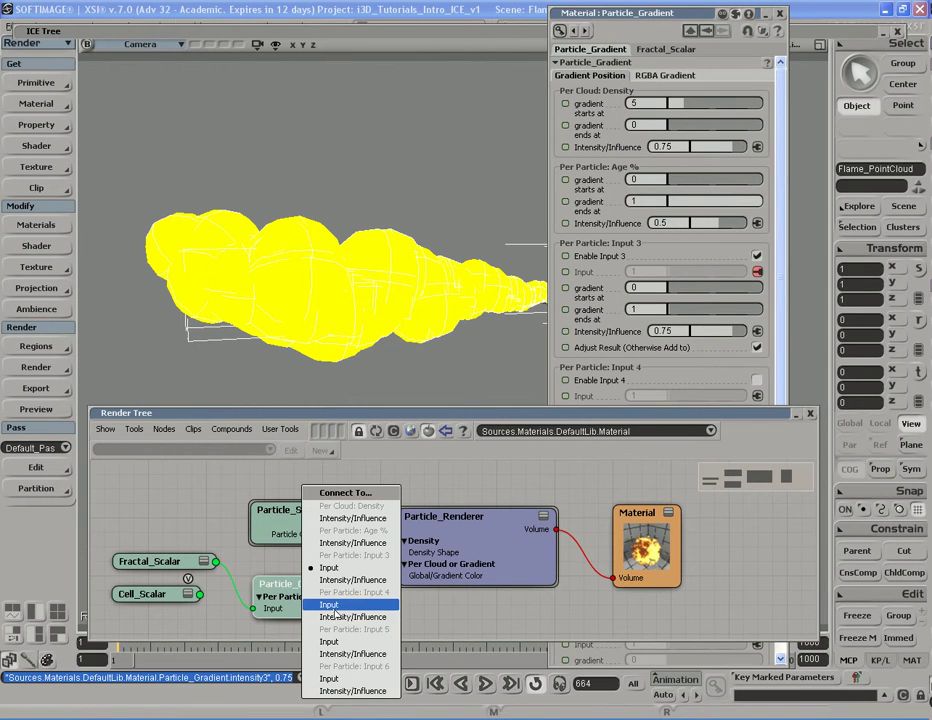
click(340, 605)
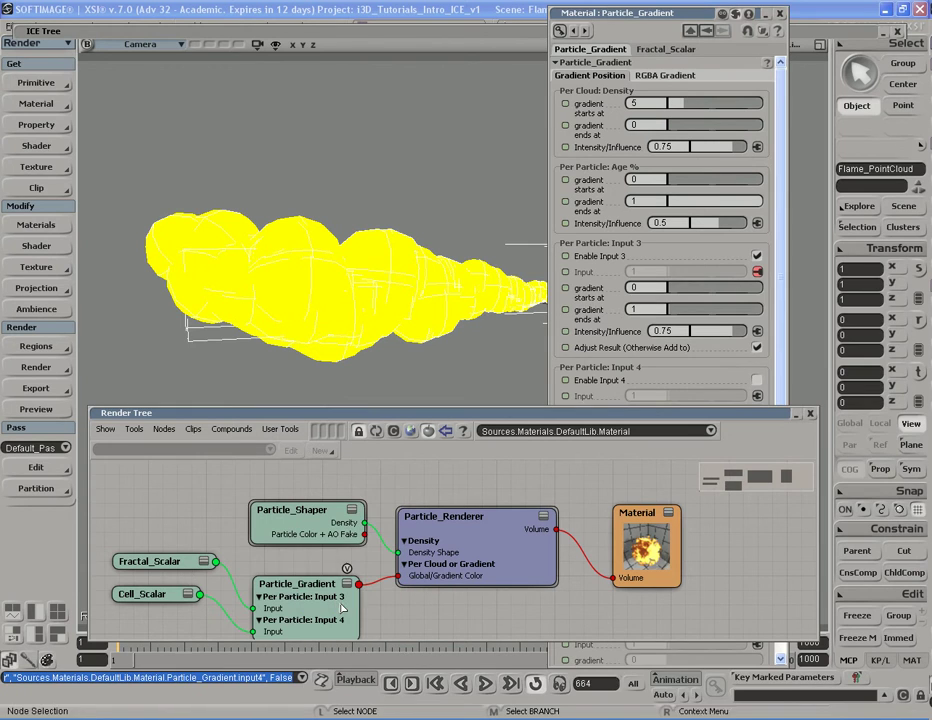
Step: Enable Input 4 in the Particle_Gradient properties and close the property page
click(677, 396)
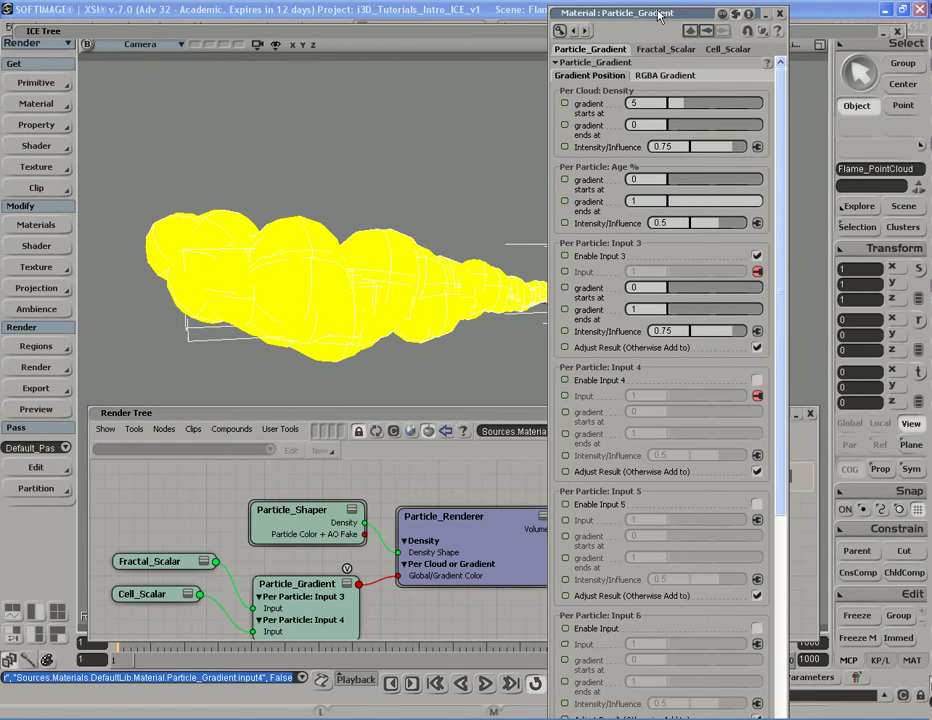
click(613, 381)
click(614, 386)
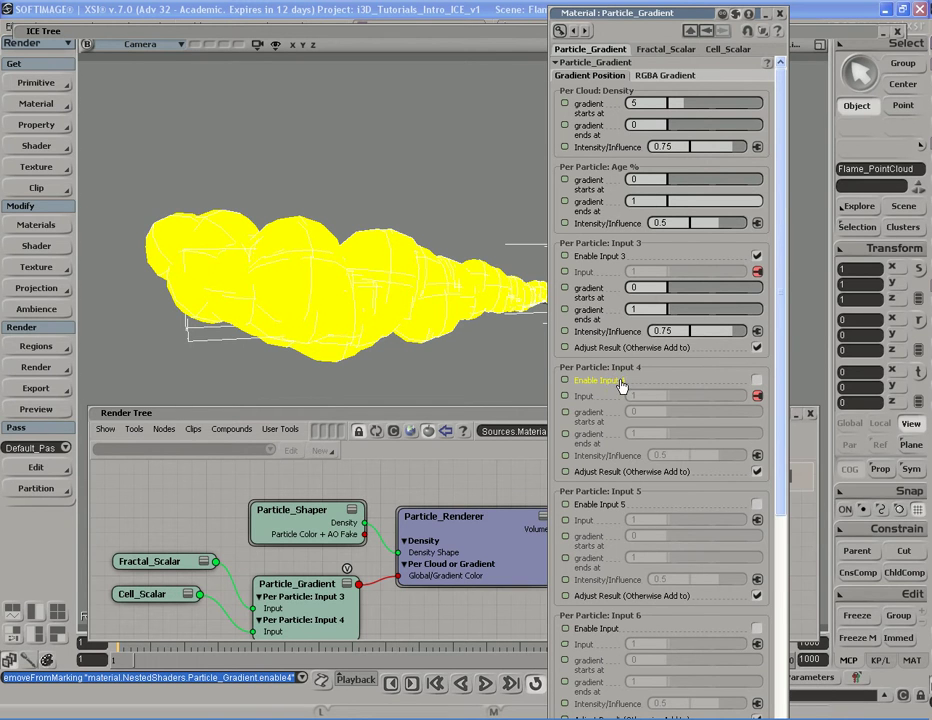
click(758, 381)
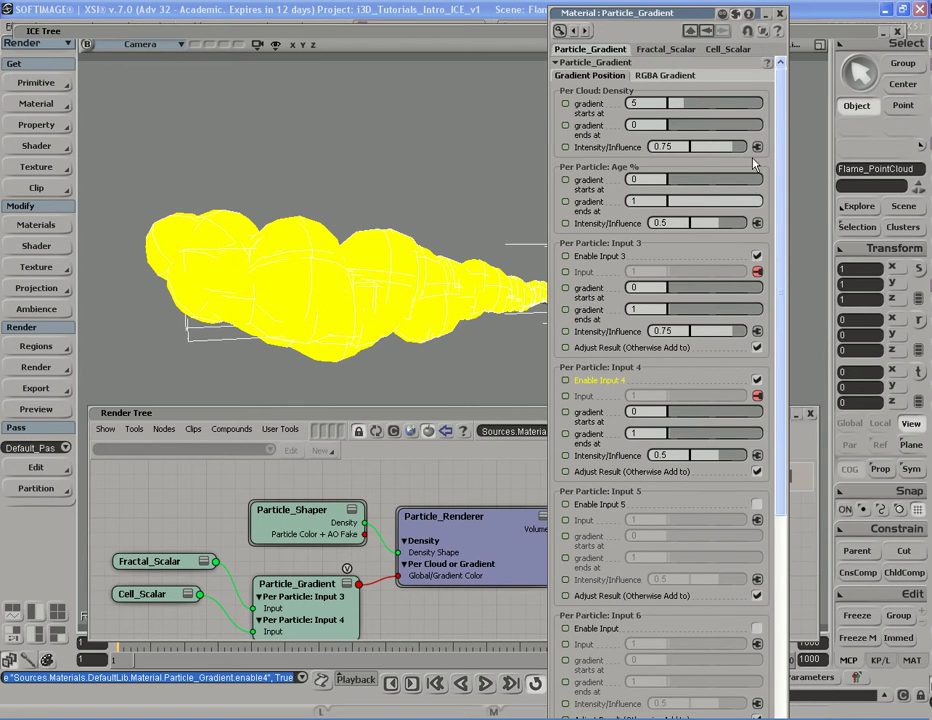
click(779, 14)
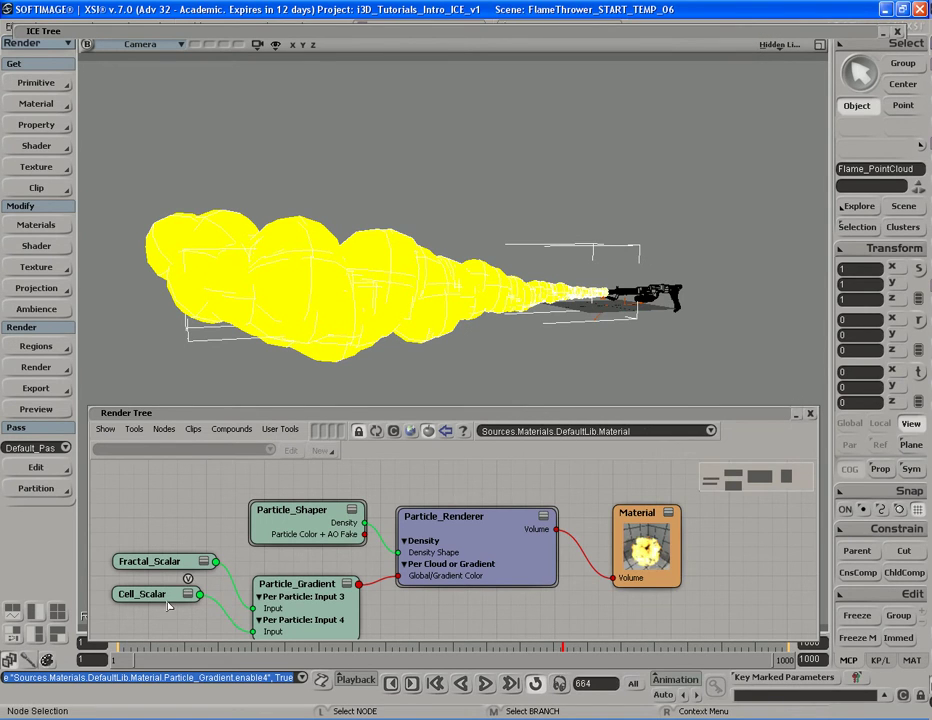
Step: Preview the Cell_Scalar texture and open the node's properties beside the preview
drag(165, 598, 170, 614)
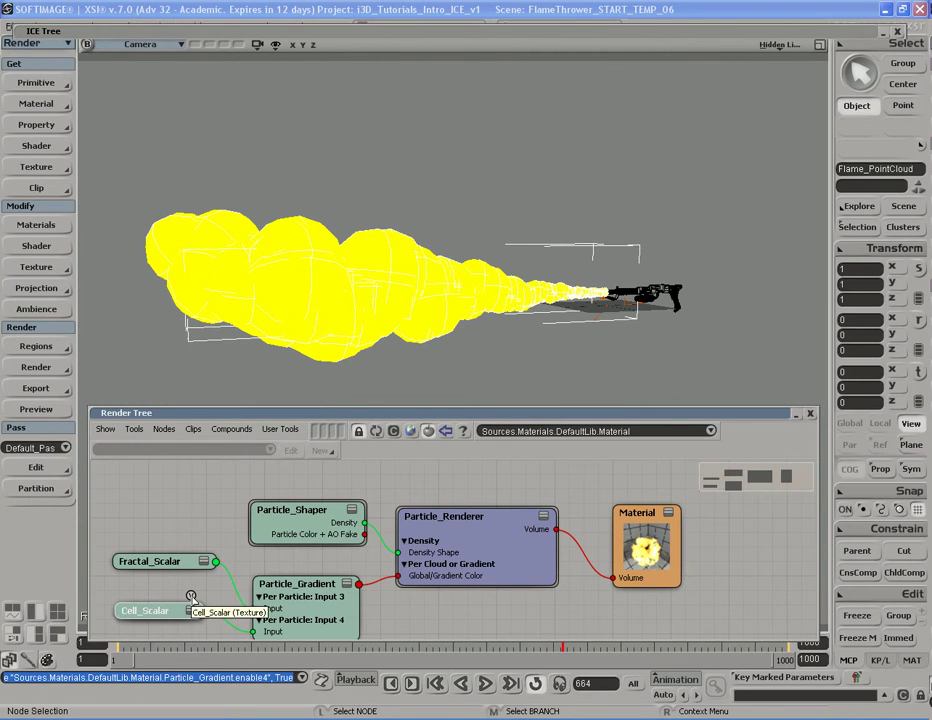
click(191, 597)
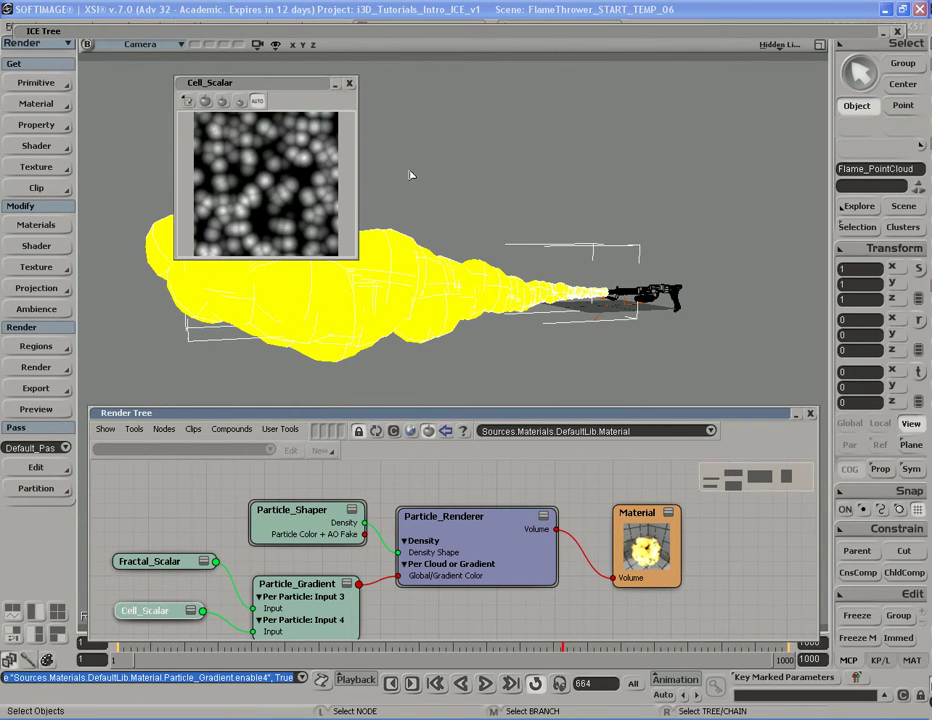
double_click(150, 610)
drag(652, 27, 610, 79)
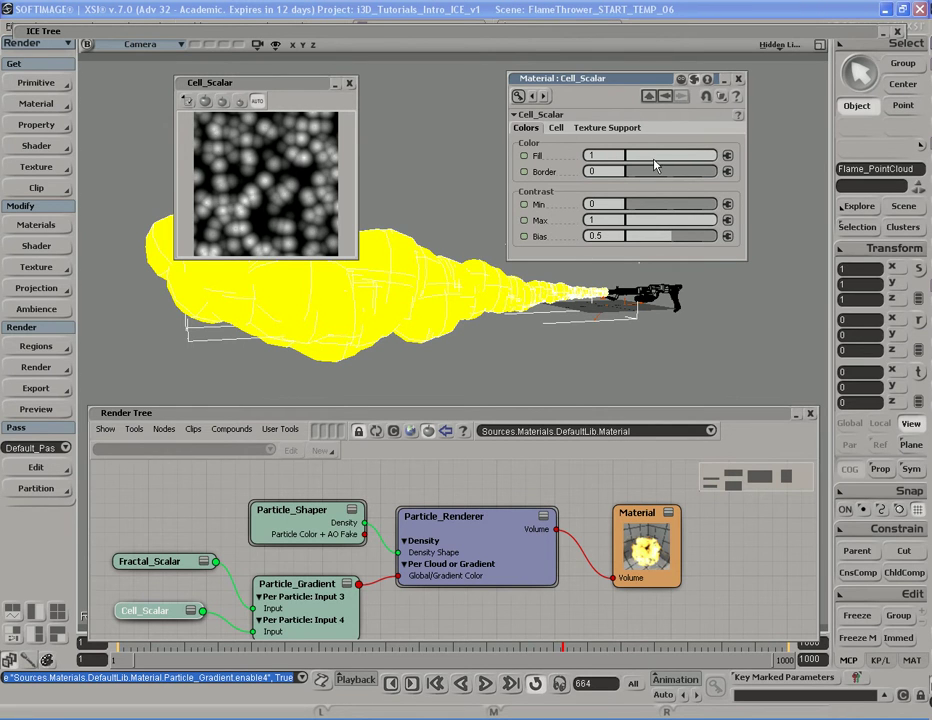
Step: Try Fill 0.376 and contrast Min 0.24 and Max 0.472 on Cell_Scalar, restoring Fill 1, Min 0 and Max 1
drag(676, 163, 661, 163)
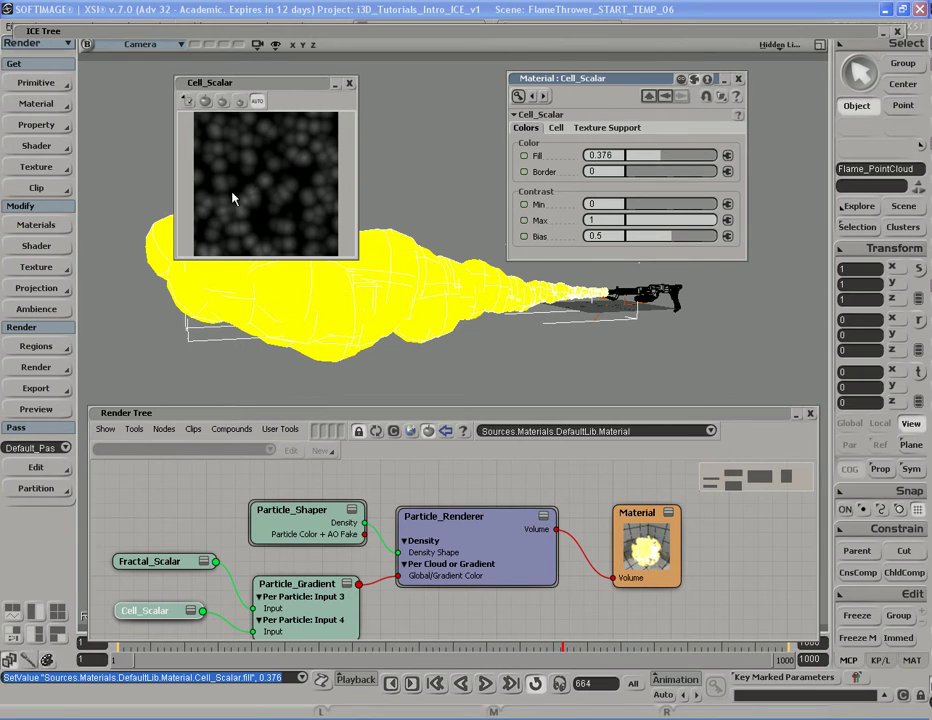
drag(655, 155, 618, 177)
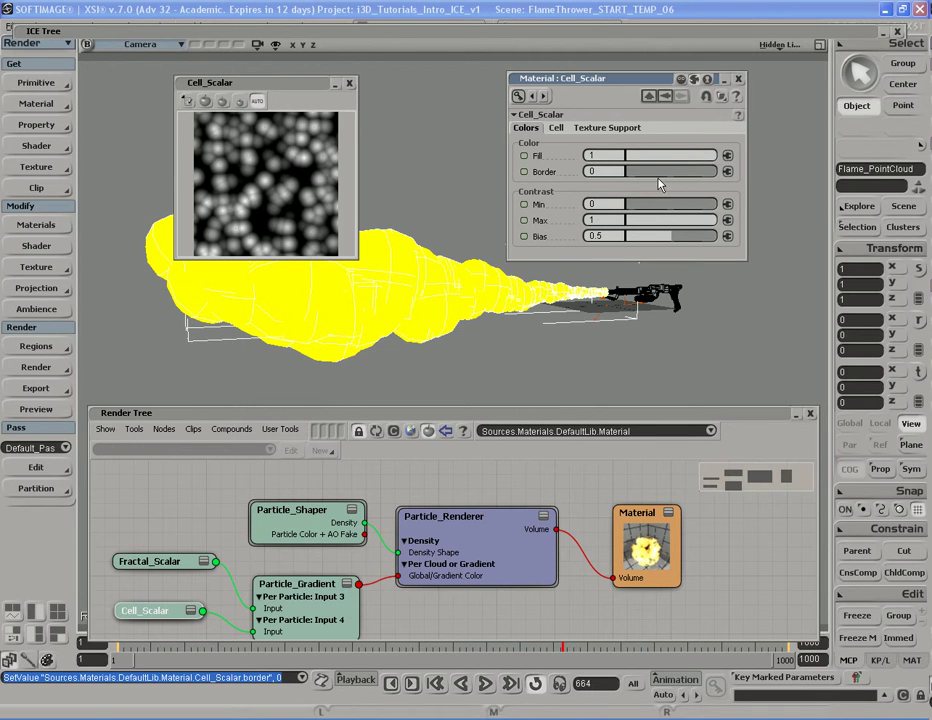
drag(640, 208, 669, 218)
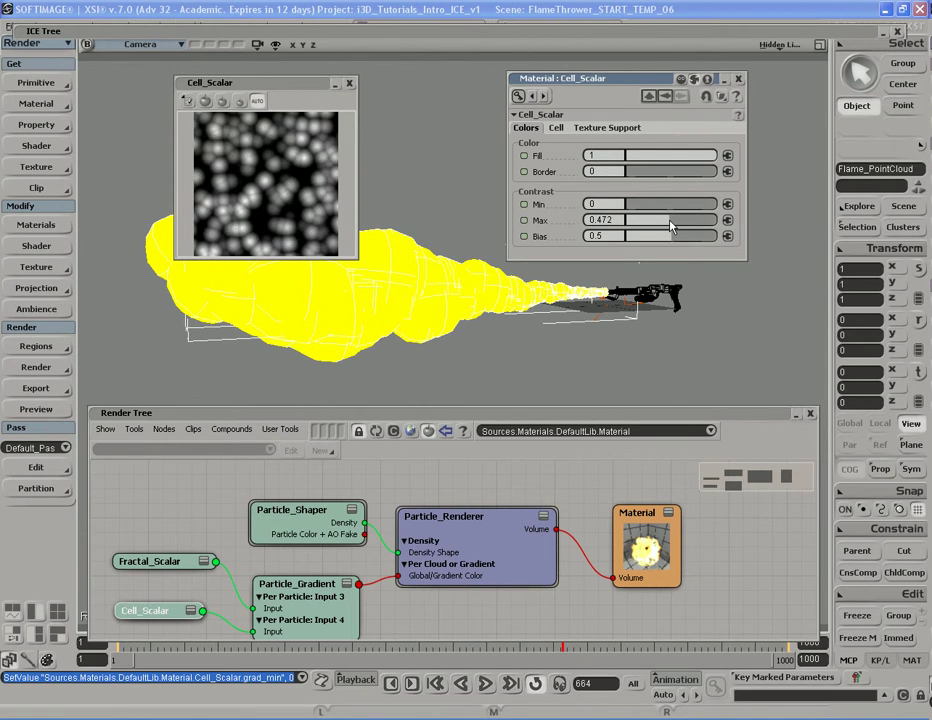
click(666, 209)
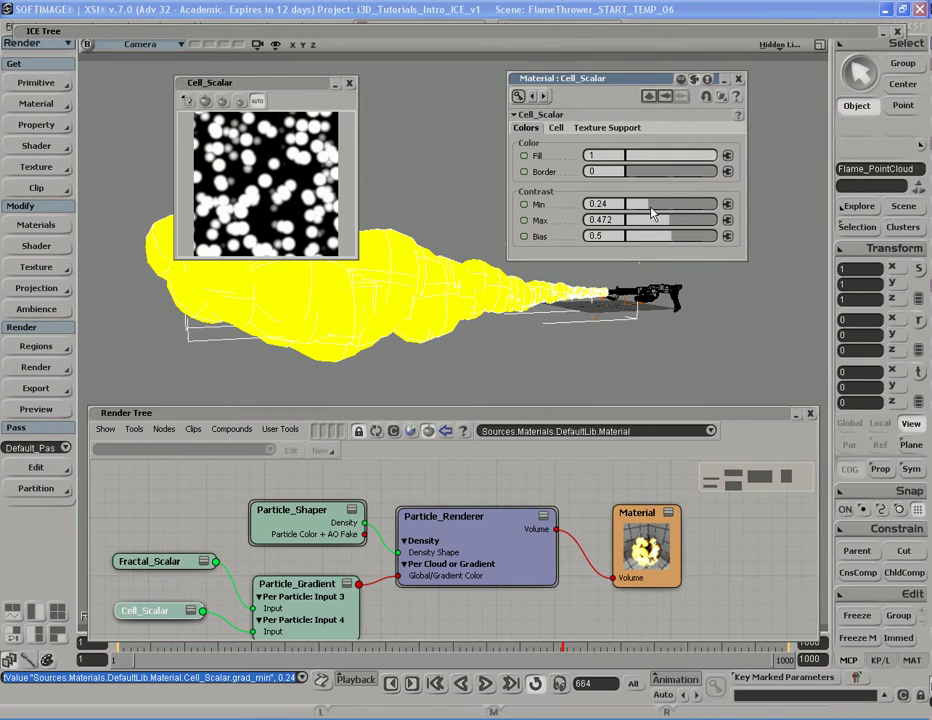
drag(645, 206, 665, 219)
drag(738, 229, 657, 220)
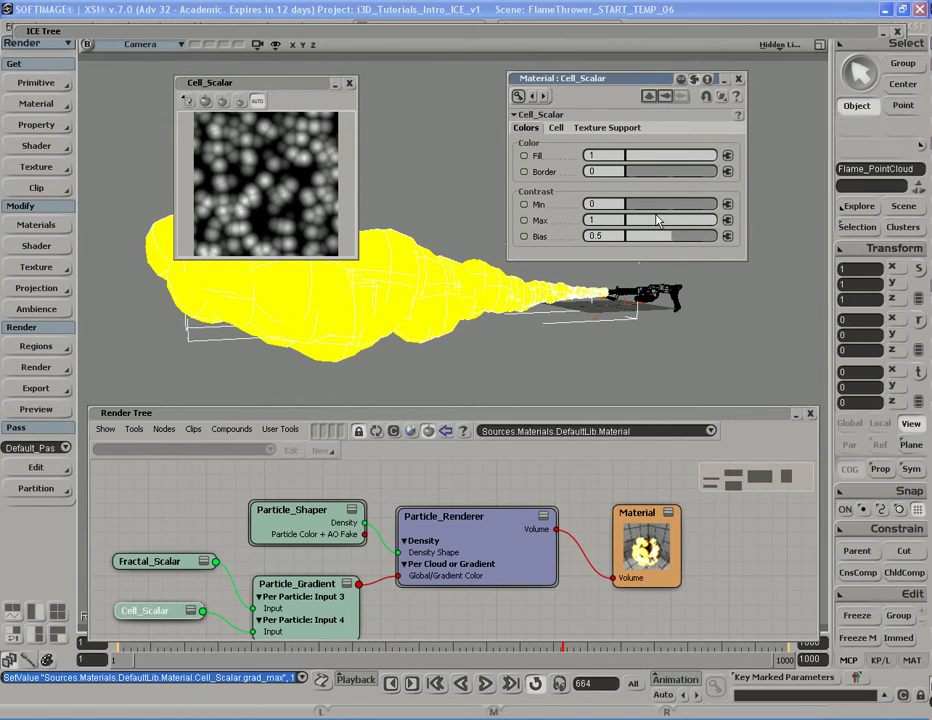
Step: Try the Random (more white spots) cell alignment on Cell_Scalar and return it to Random (less white spots)
click(556, 127)
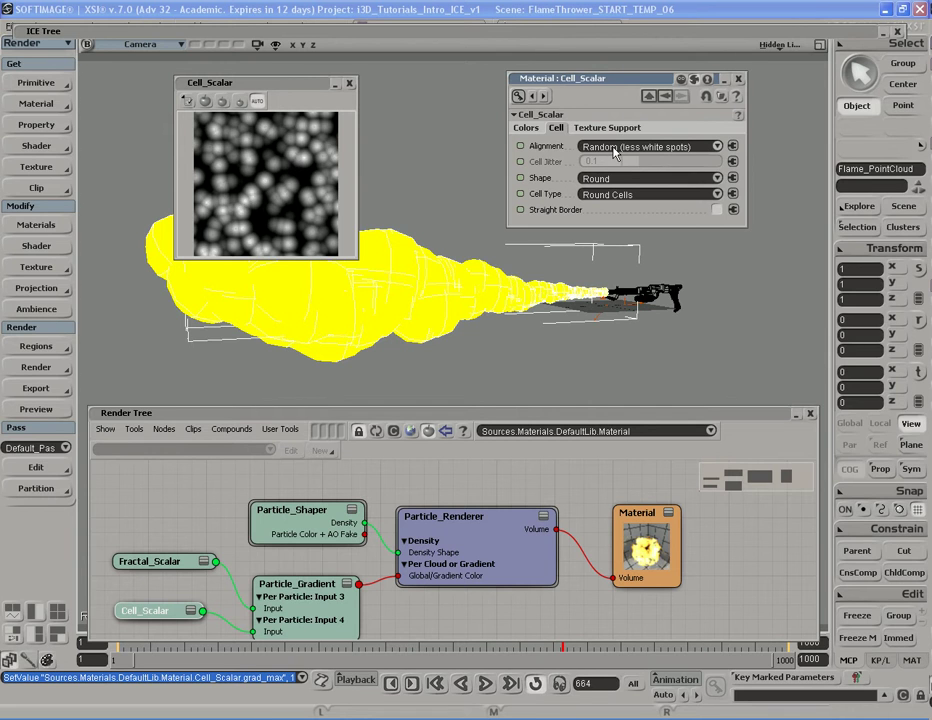
click(719, 147)
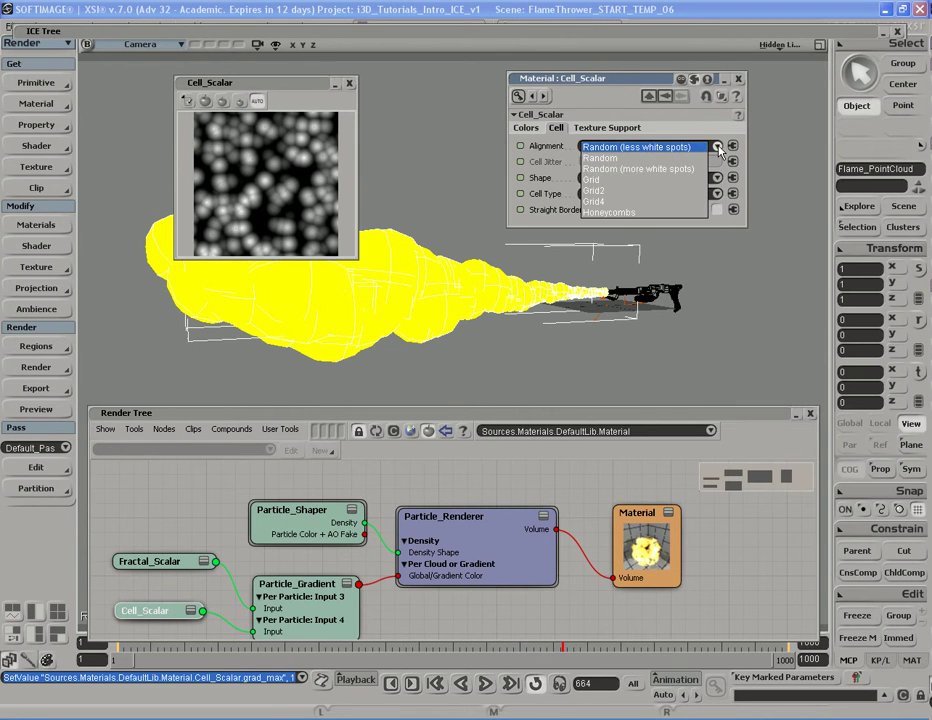
click(651, 173)
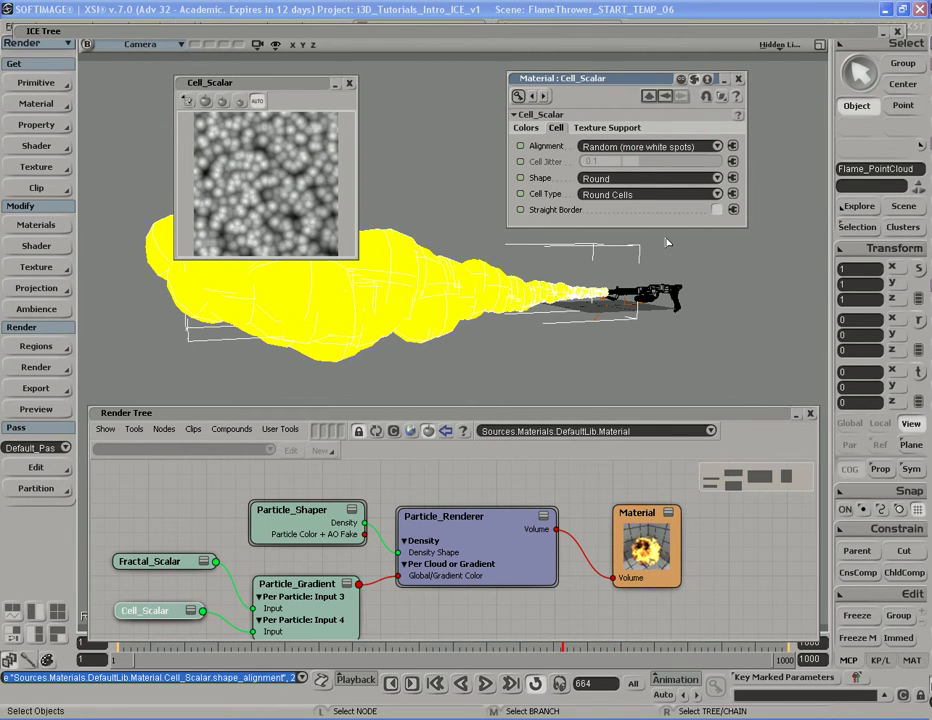
click(668, 147)
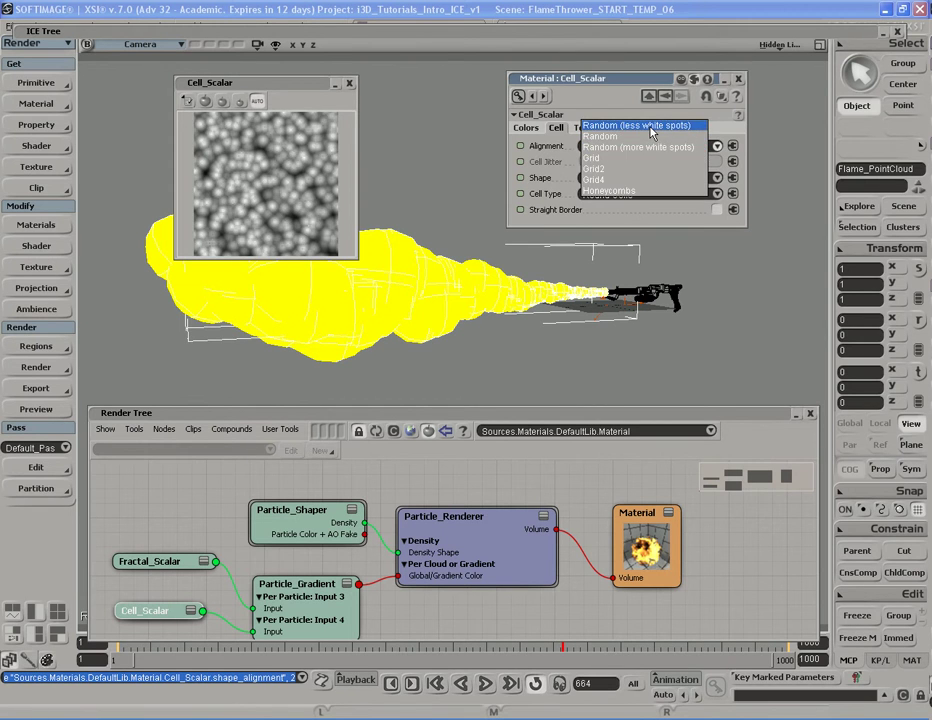
click(642, 125)
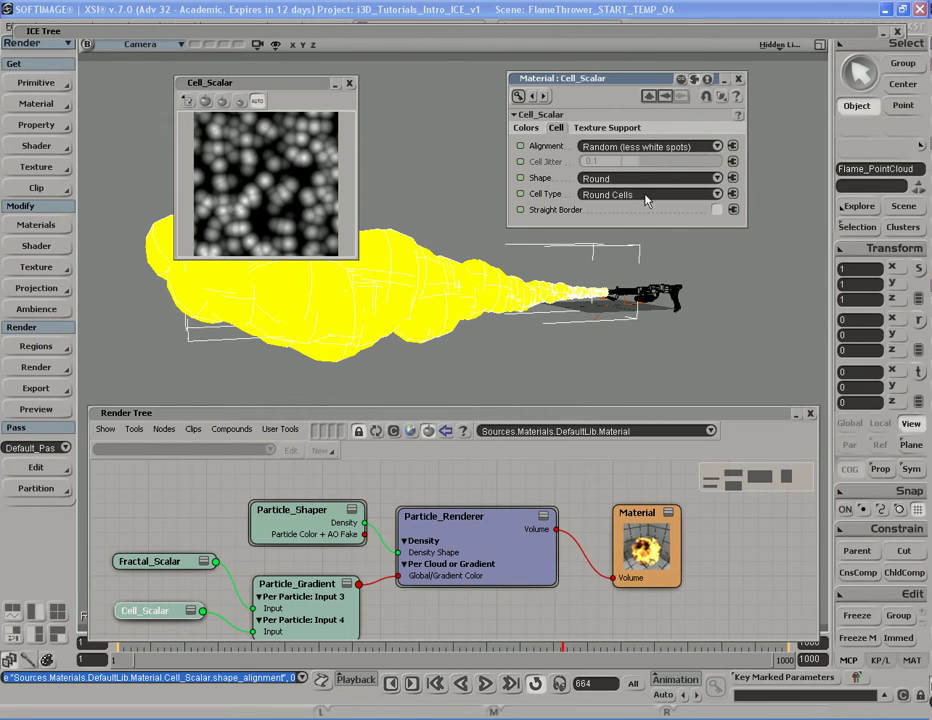
Step: Try Cell_Scalar's Big Noise and Small Noise pre-scales with scales of 2.894 and 42.016, returning the pre-scale to Default
click(605, 128)
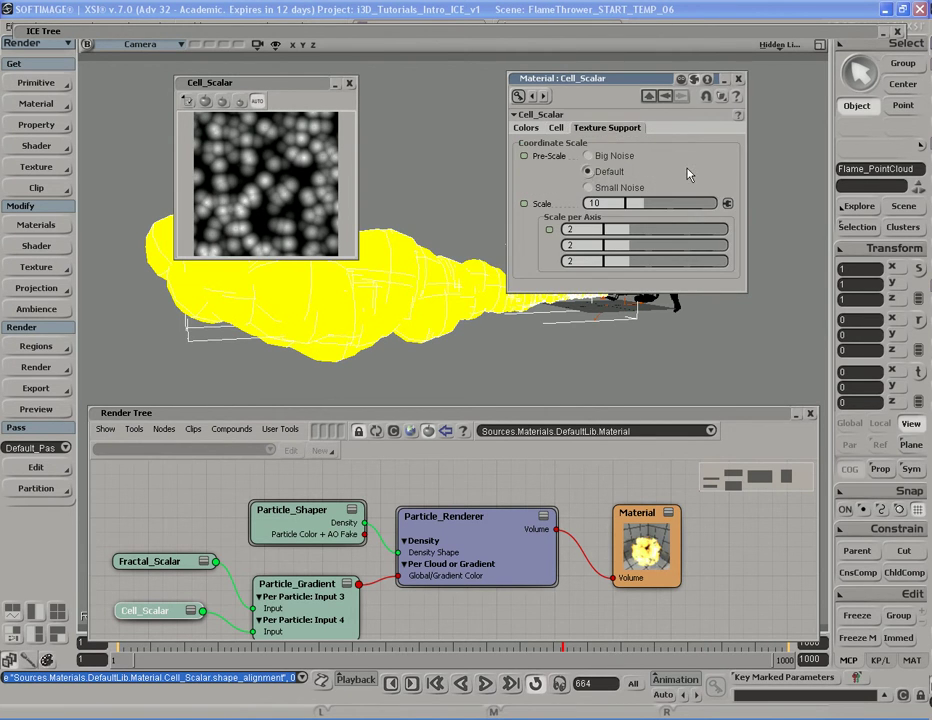
click(608, 158)
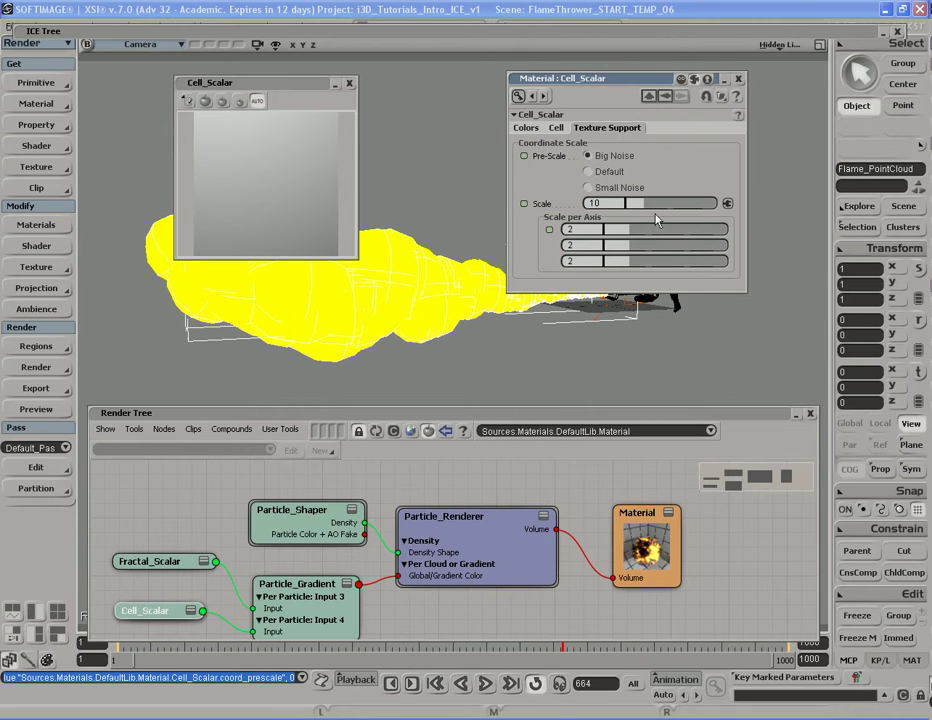
drag(650, 212, 636, 211)
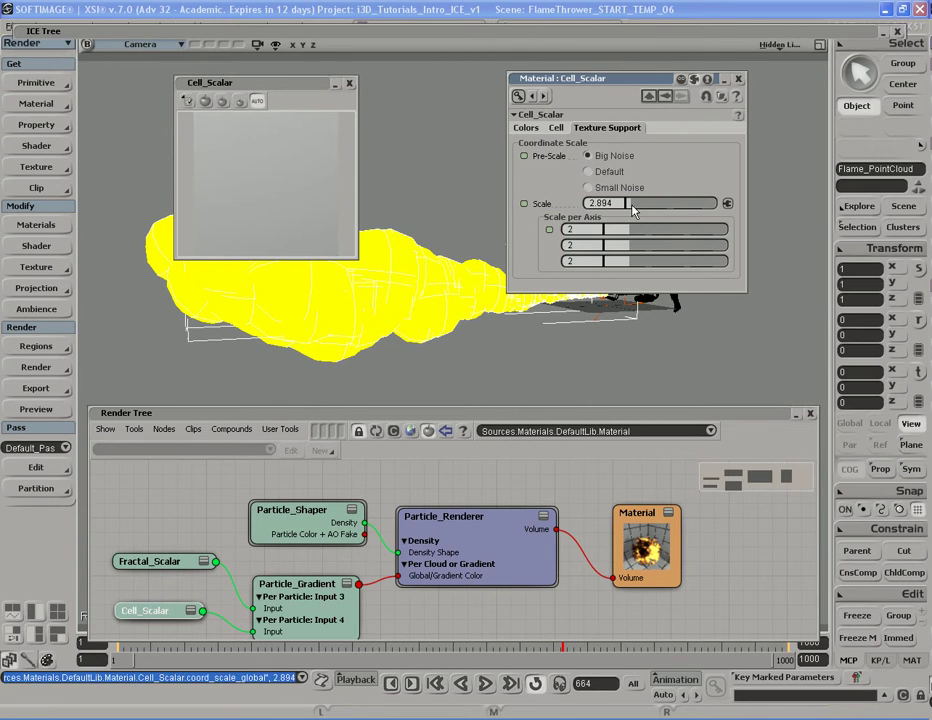
click(704, 205)
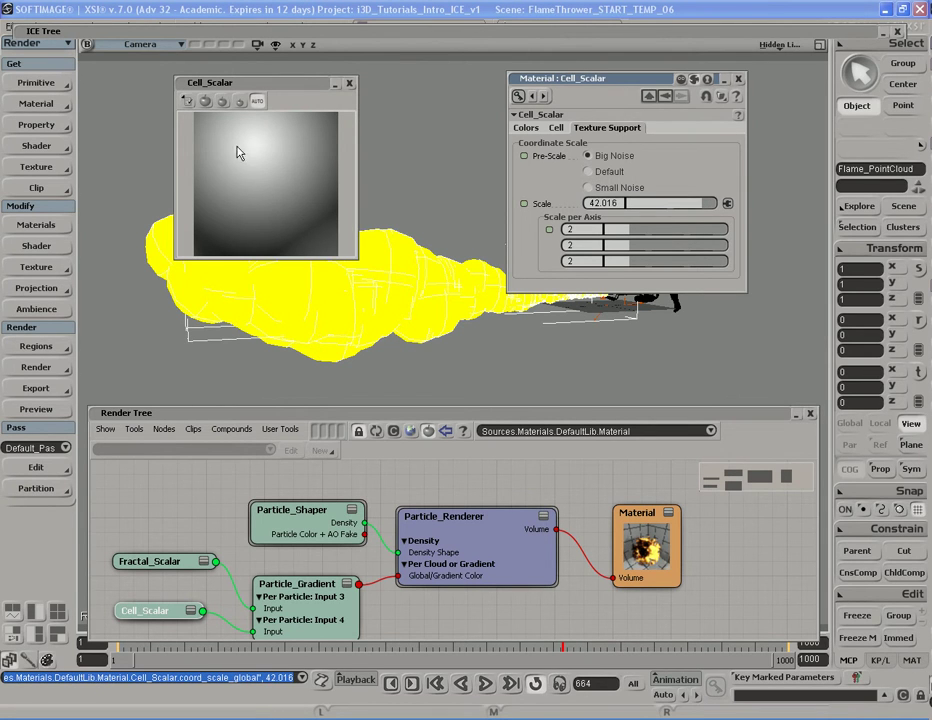
click(609, 172)
click(614, 184)
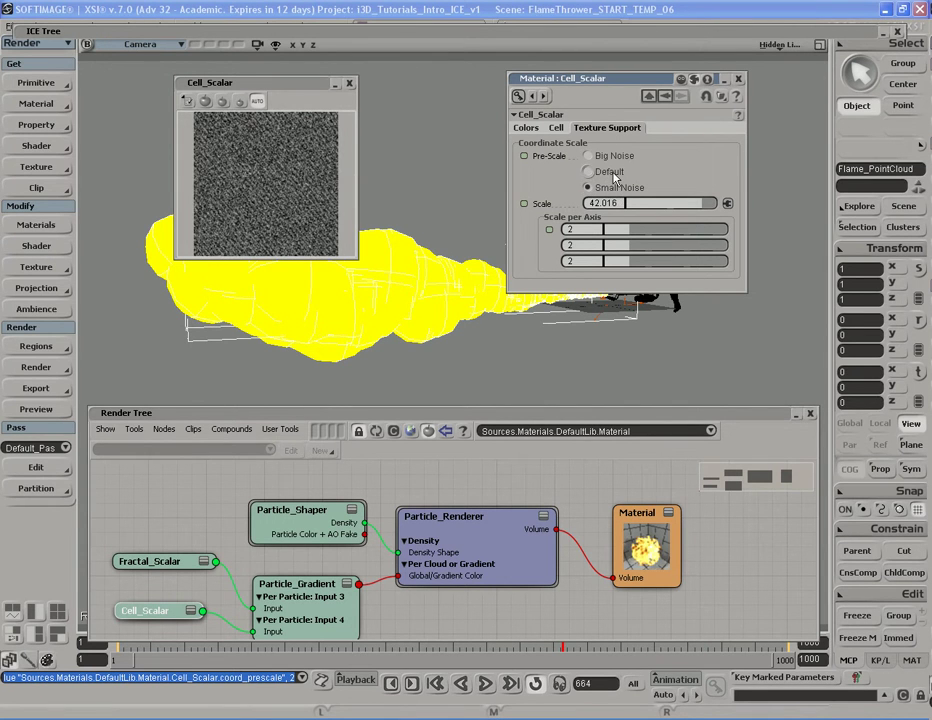
click(612, 174)
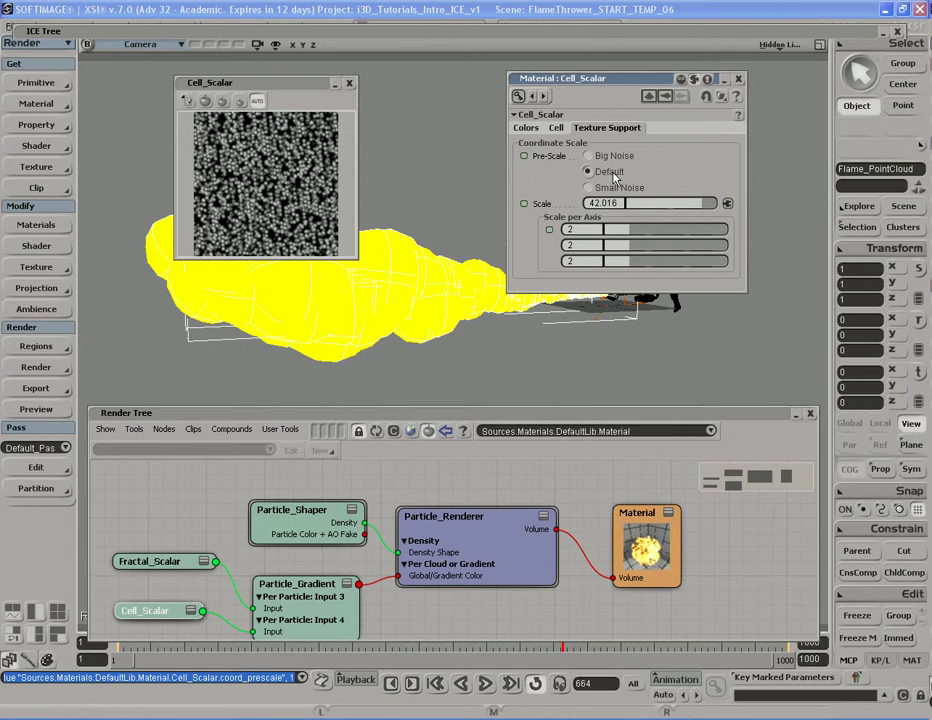
Step: Set the Cell_Scalar coordinate scale to 20, preview the whole material, and close the preview
click(603, 203)
text(20)
key(Return)
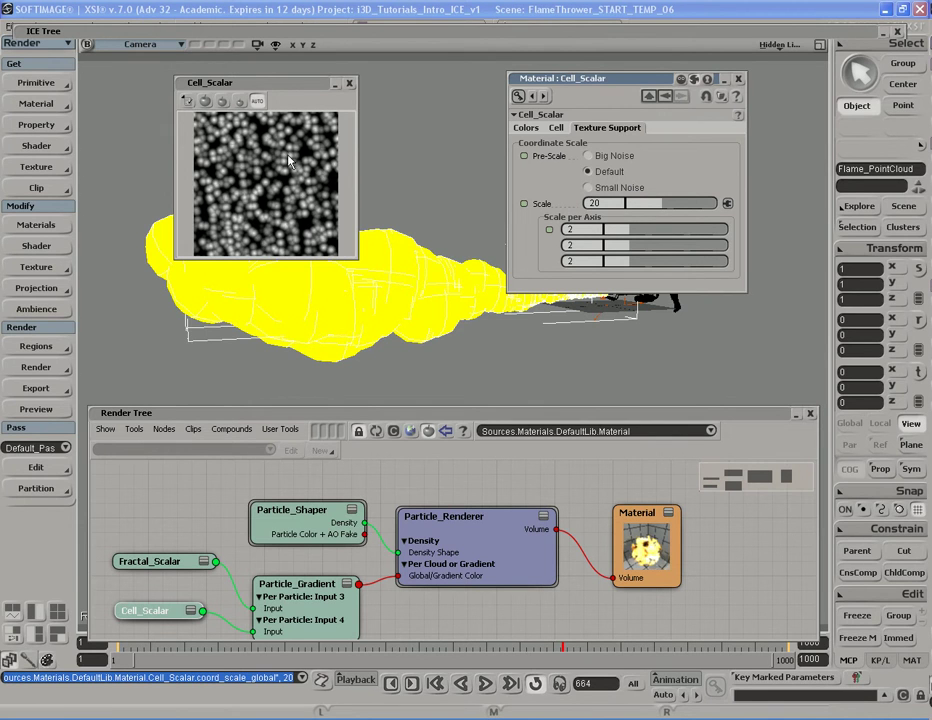
click(648, 545)
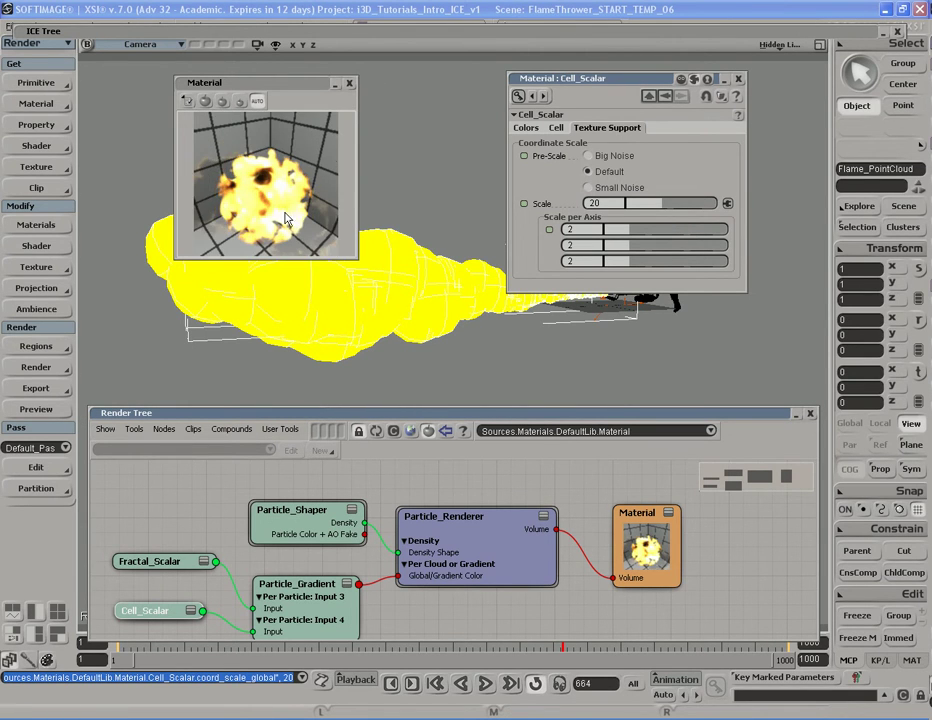
click(349, 82)
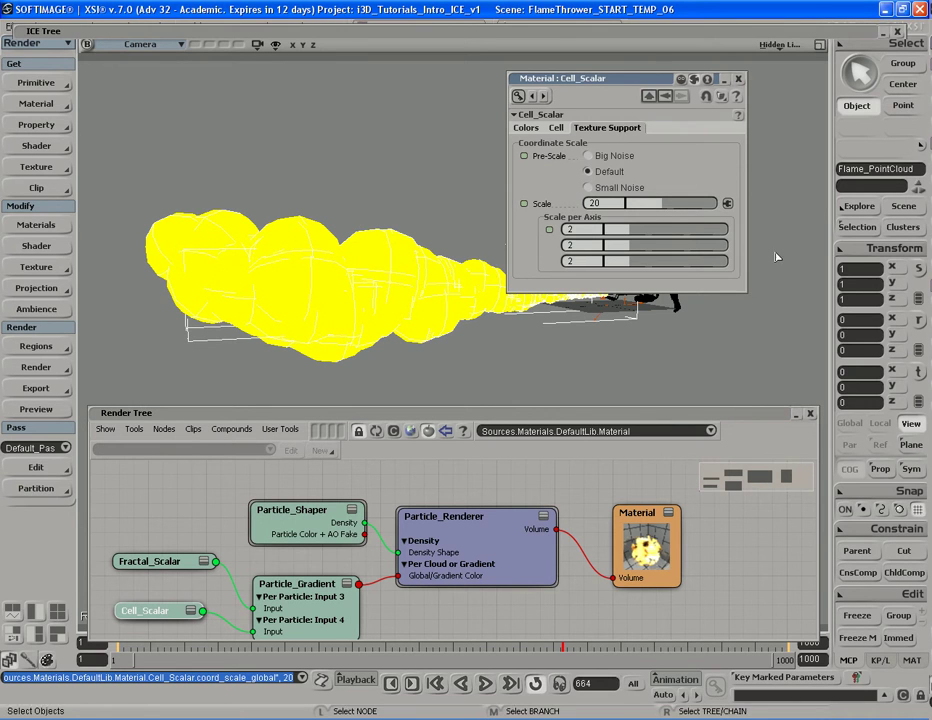
Step: Review Particle_Gradient's gradient position settings against a render region preview of the flame's middle section
click(554, 128)
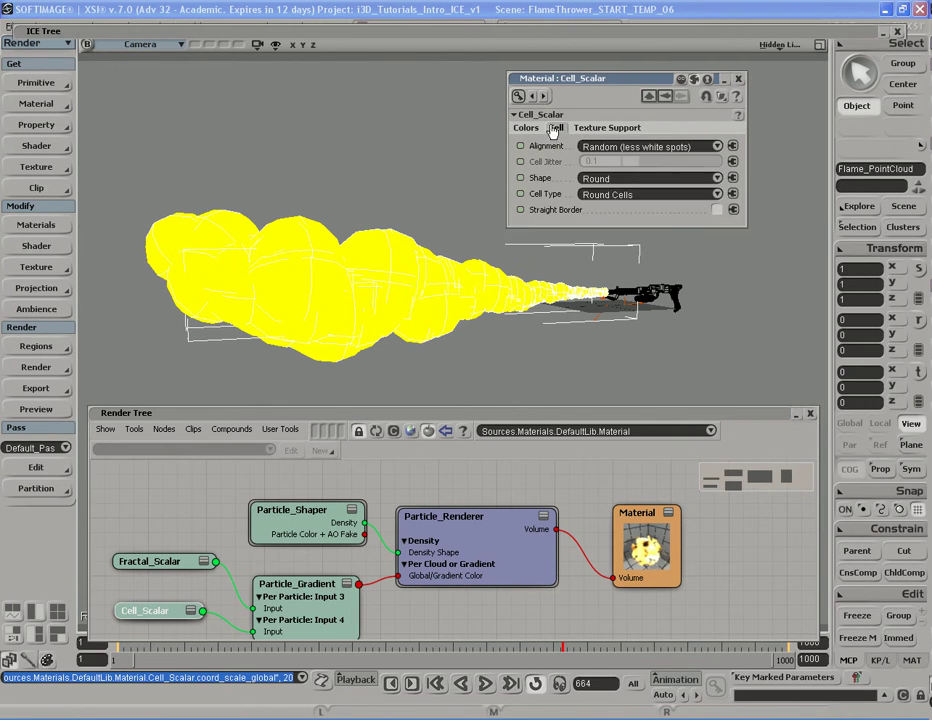
click(738, 79)
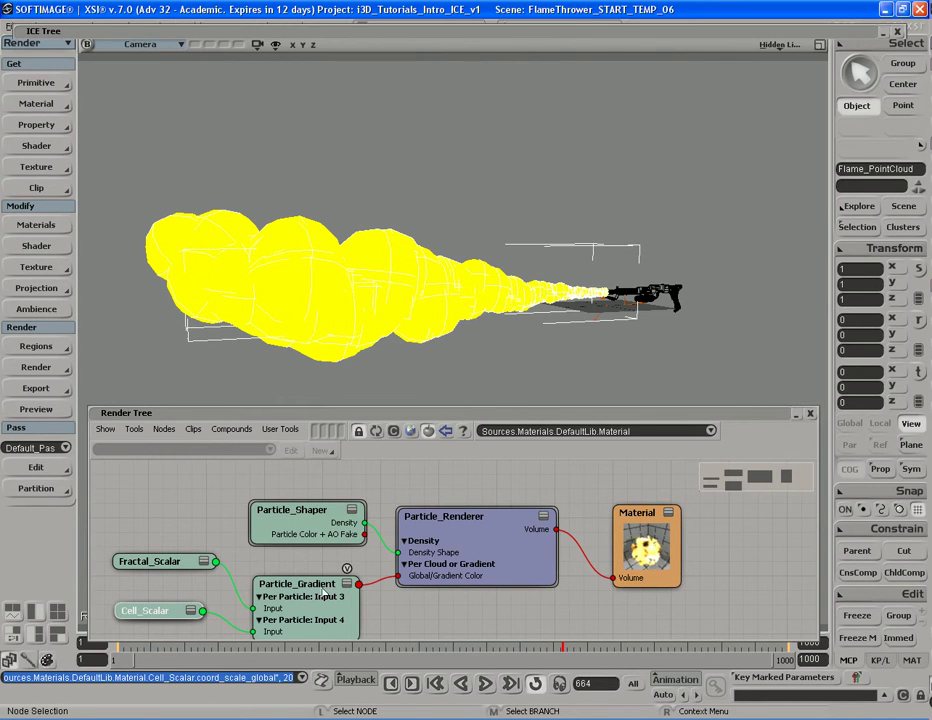
double_click(296, 584)
drag(630, 79, 647, 14)
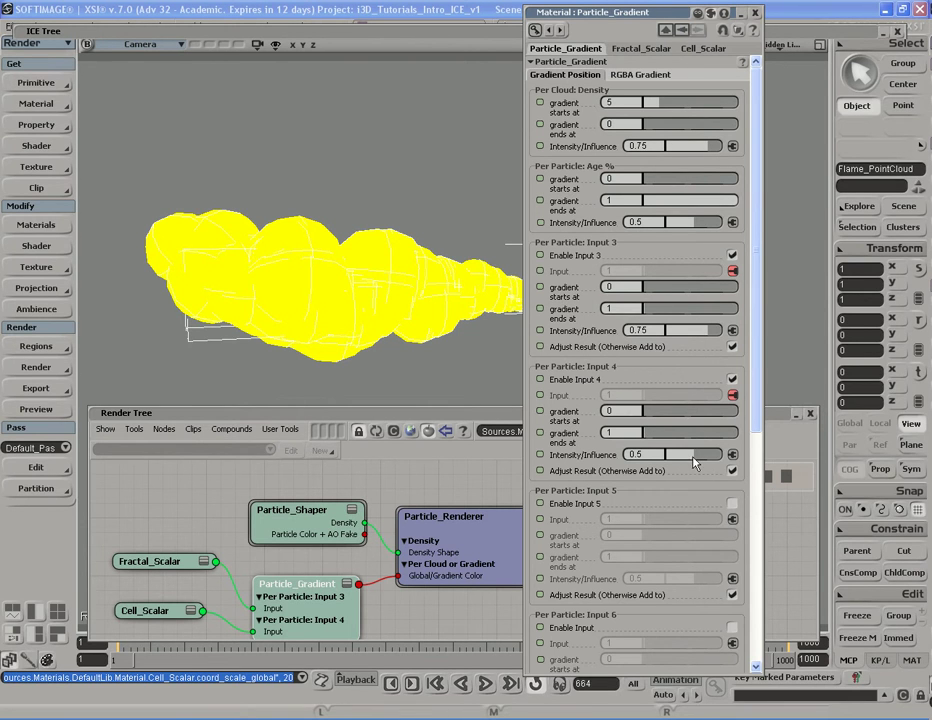
key(q)
drag(256, 198, 395, 378)
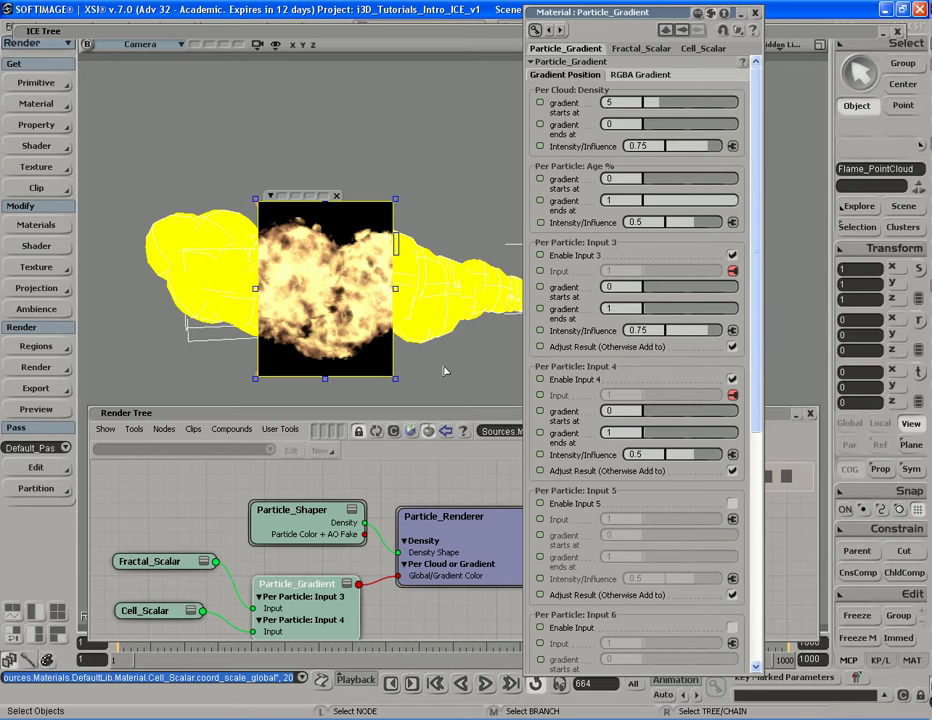
key(q)
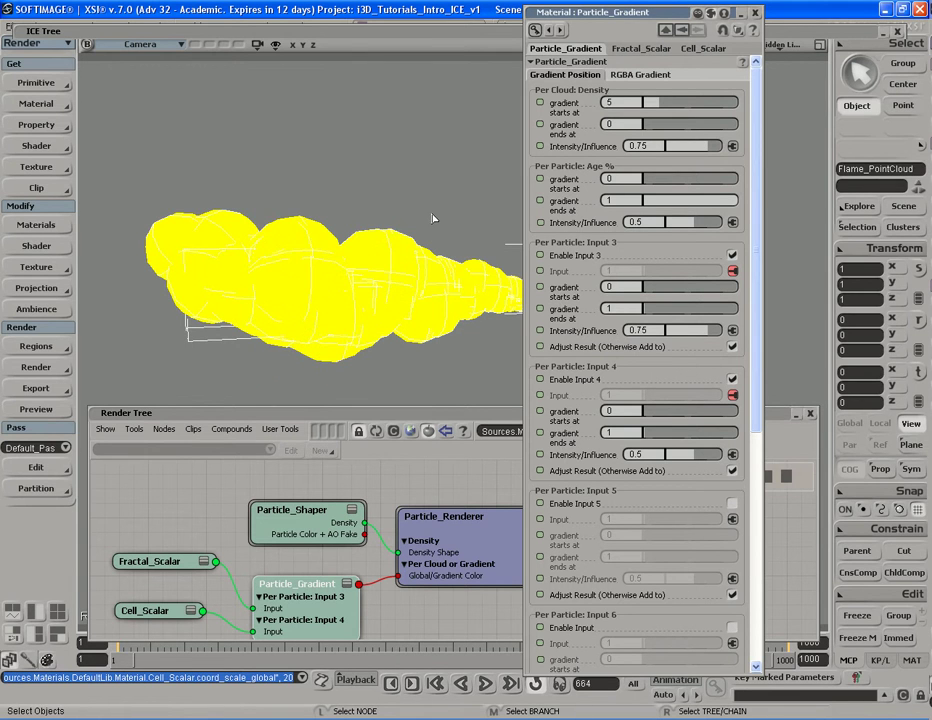
click(754, 12)
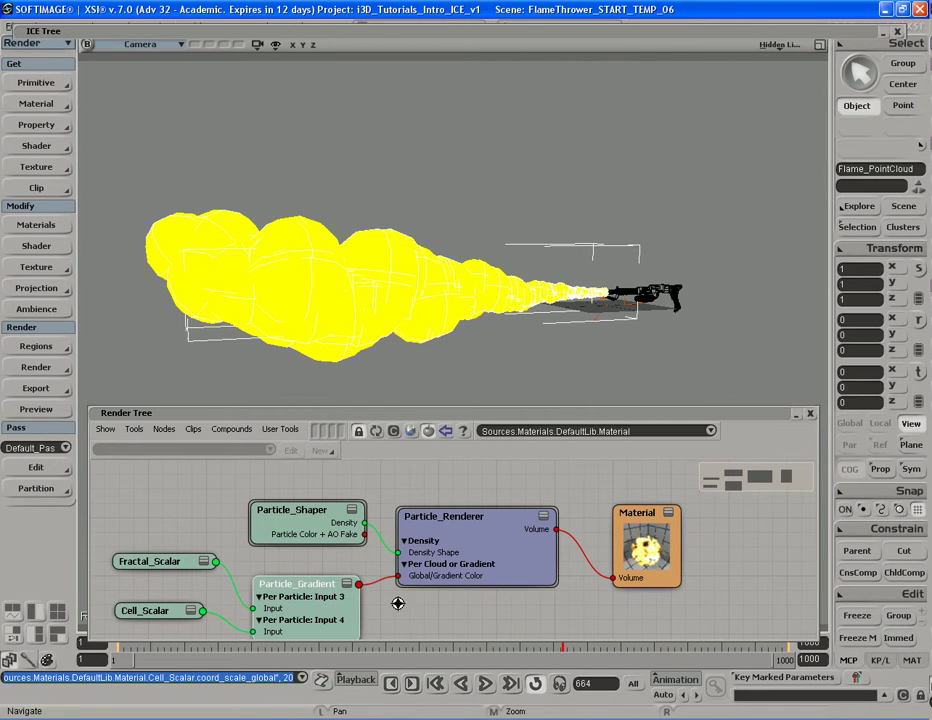
Step: Add a Particle Gradient FCurve shader to the material's render tree and place it below Particle_Gradient
key(s)
middle_drag(399, 607, 404, 609)
drag(404, 609, 408, 562)
middle_drag(410, 560, 458, 565)
drag(458, 565, 455, 569)
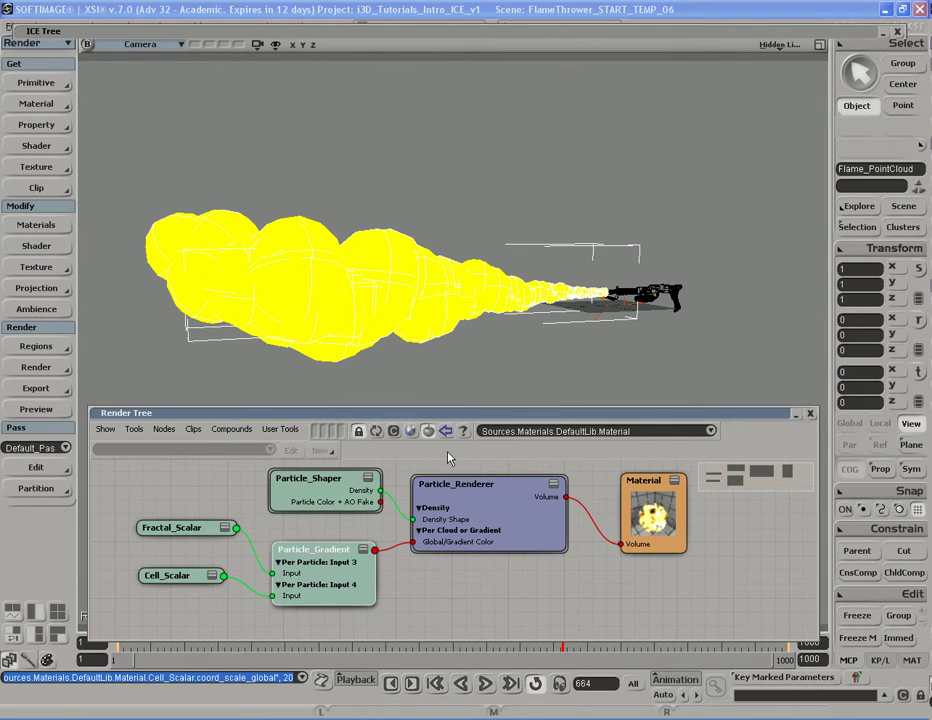
click(411, 431)
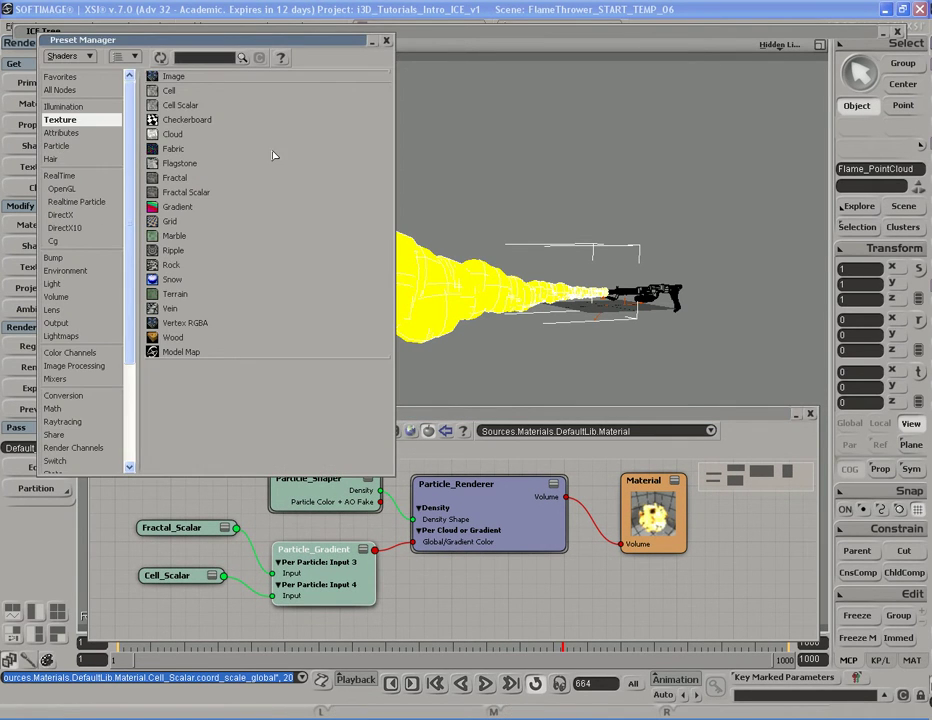
click(58, 146)
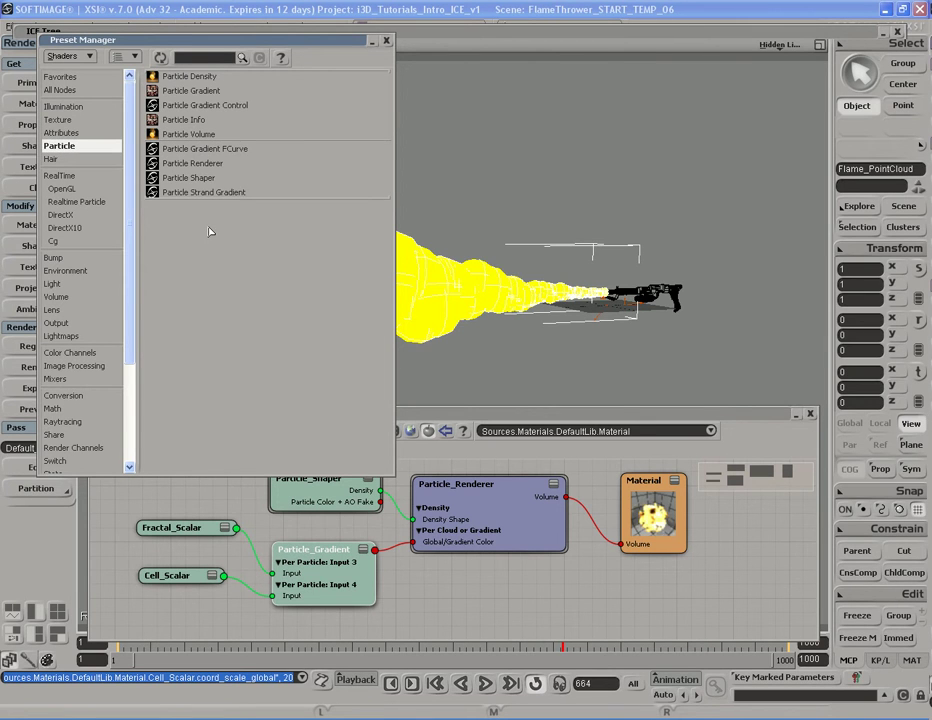
click(213, 149)
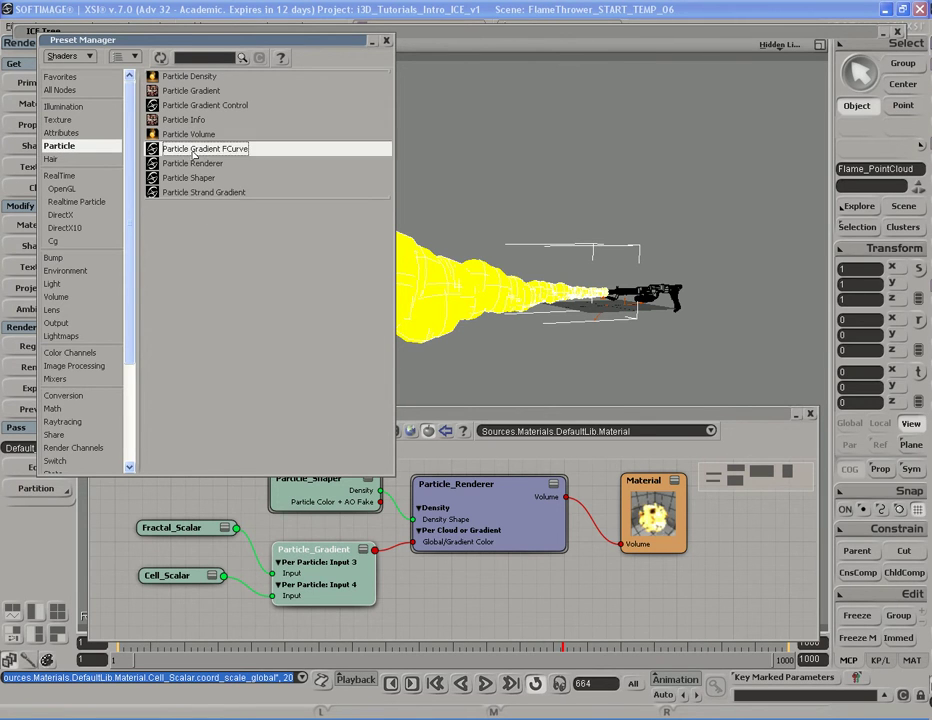
drag(213, 149, 428, 602)
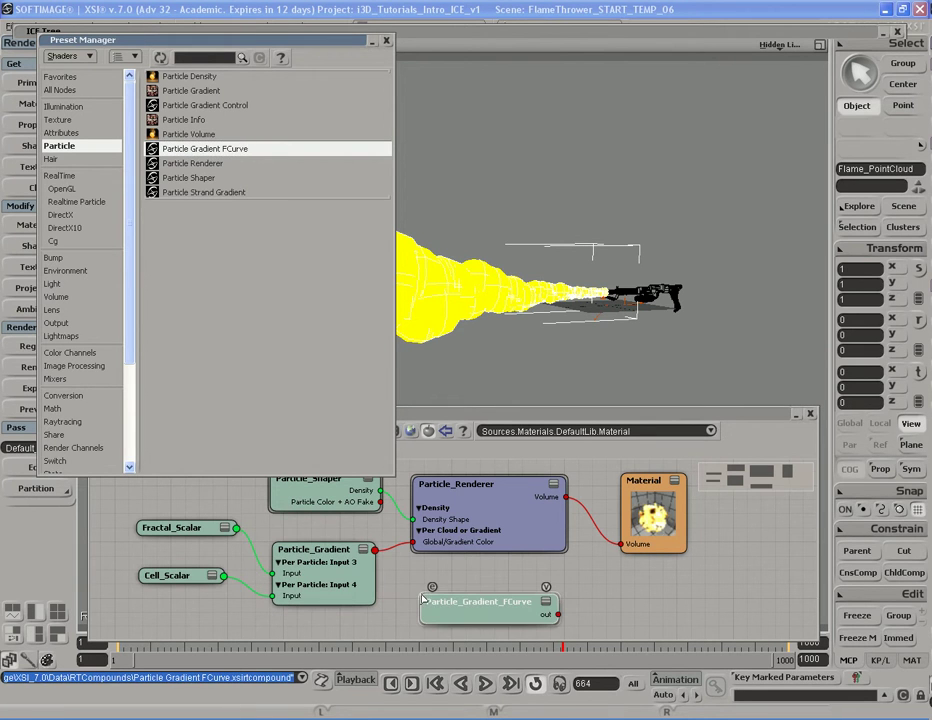
click(386, 41)
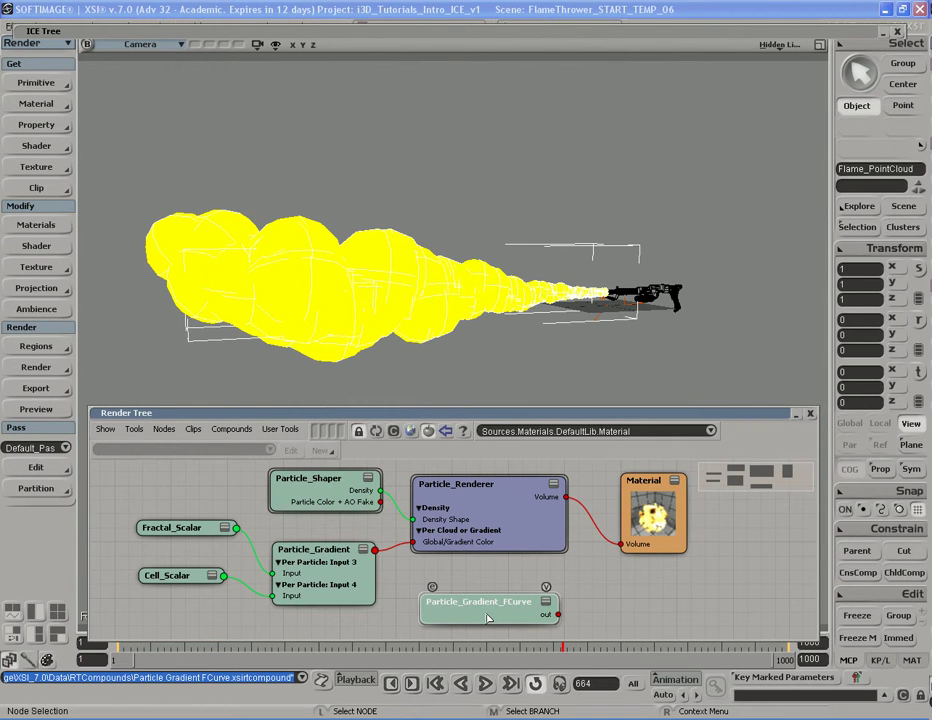
drag(468, 606, 310, 584)
drag(414, 541, 397, 557)
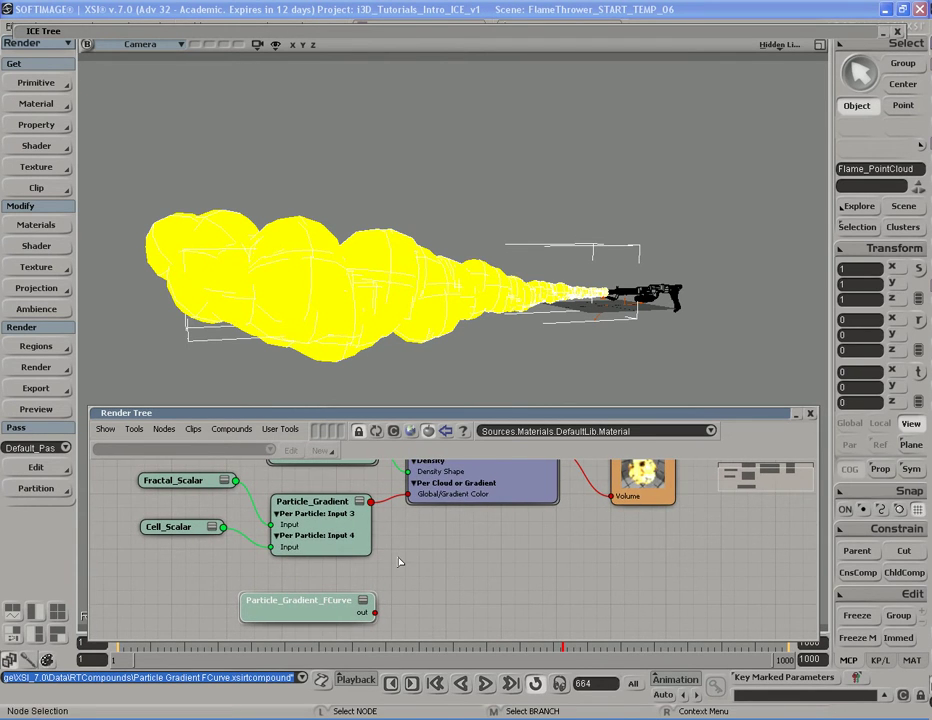
drag(330, 614, 407, 494)
drag(513, 480, 522, 475)
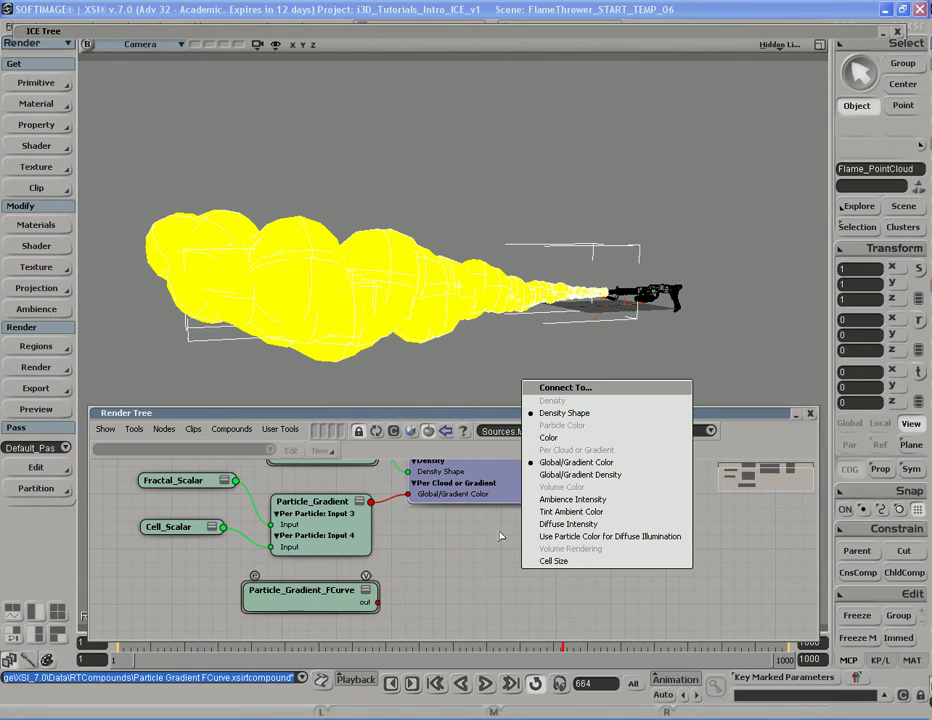
click(461, 566)
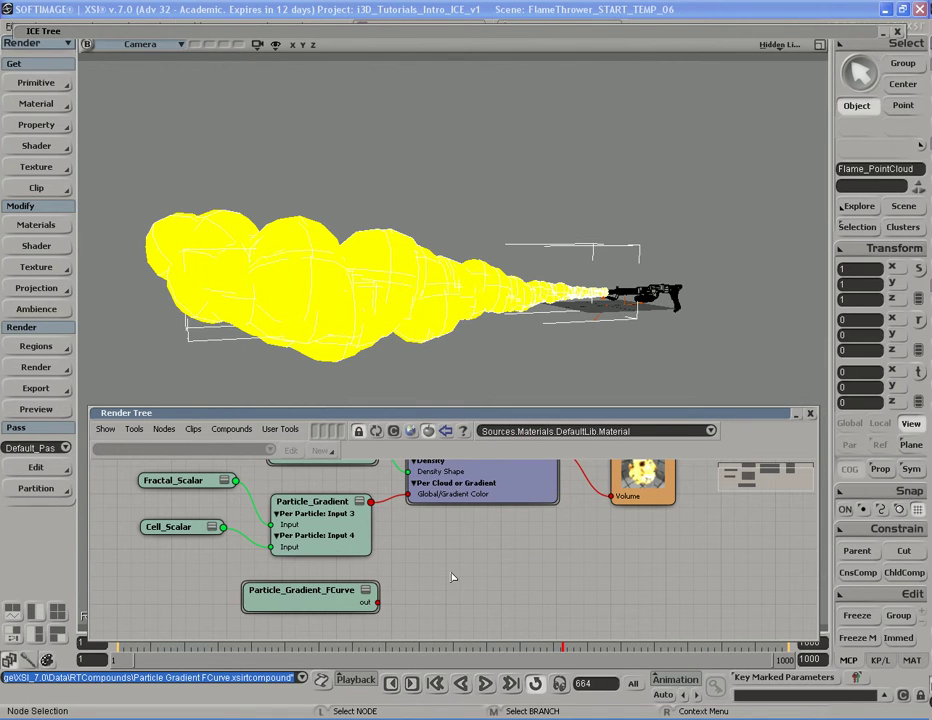
Step: Connect Particle_Gradient_FCurve to Particle_Renderer's Global/Gradient Density and show its curve properties beside the flame
drag(378, 602, 408, 472)
click(495, 480)
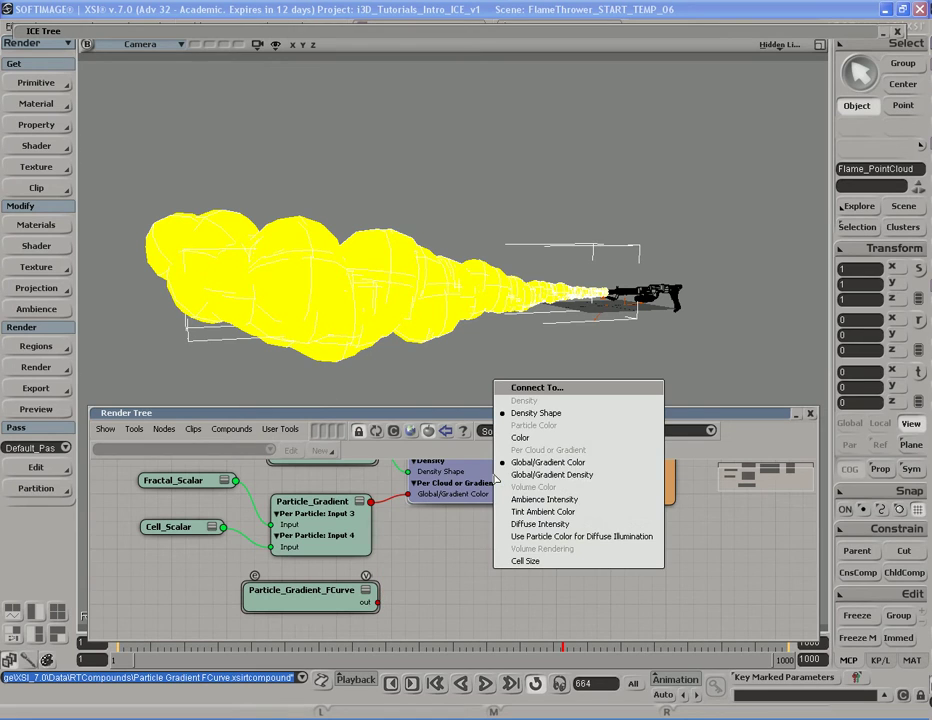
click(545, 475)
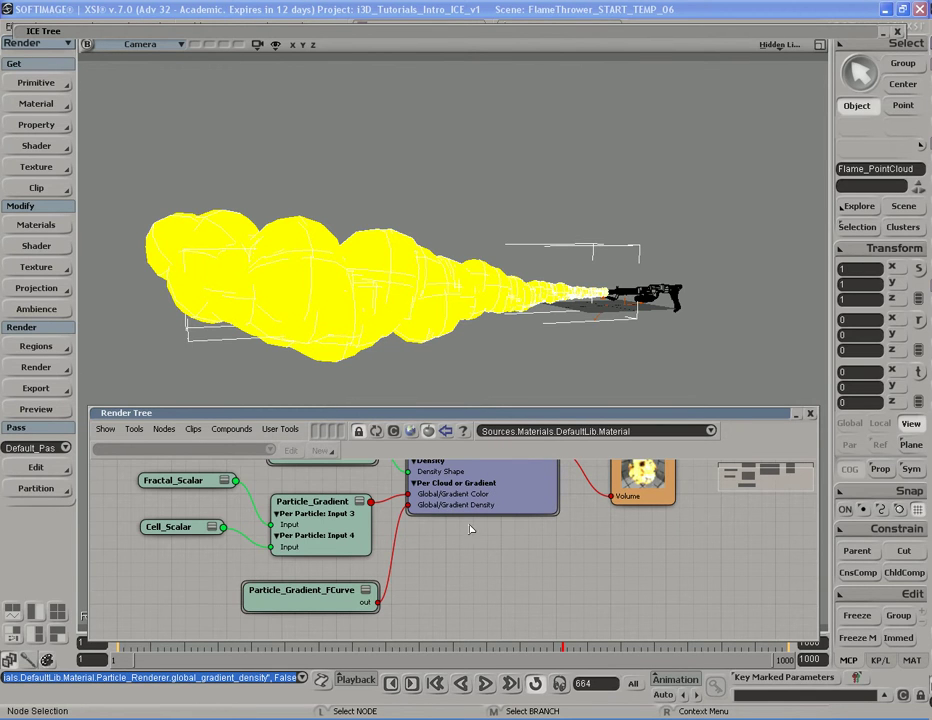
double_click(313, 605)
drag(642, 24, 599, 124)
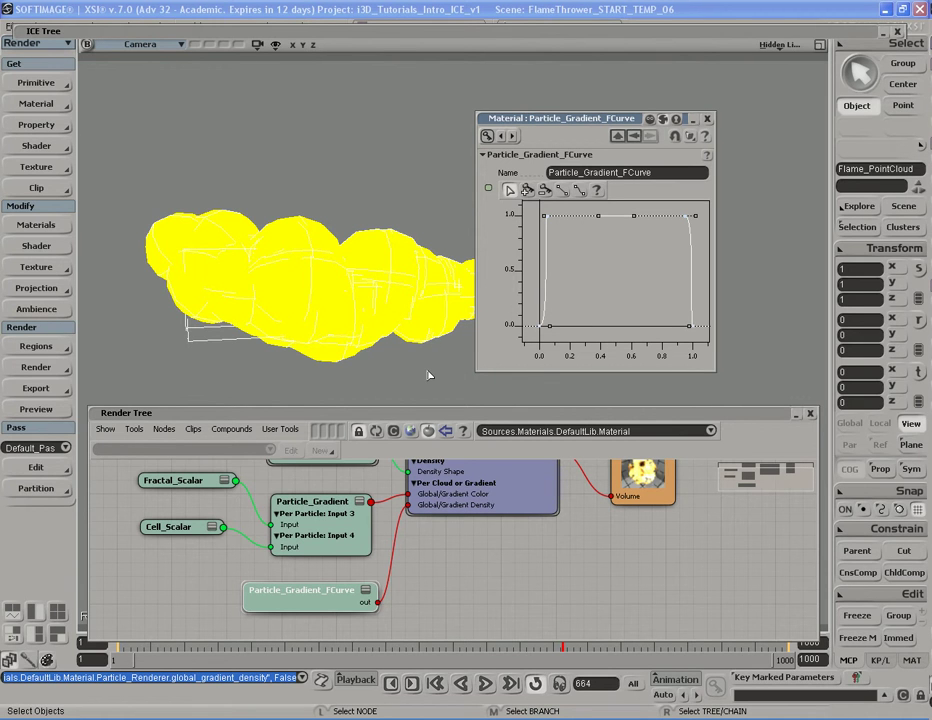
Step: Disconnect Particle_Gradient_FCurve from the Global/Gradient Density and render a region over the flame's far end for comparison
key(s)
right_drag(428, 376, 356, 322)
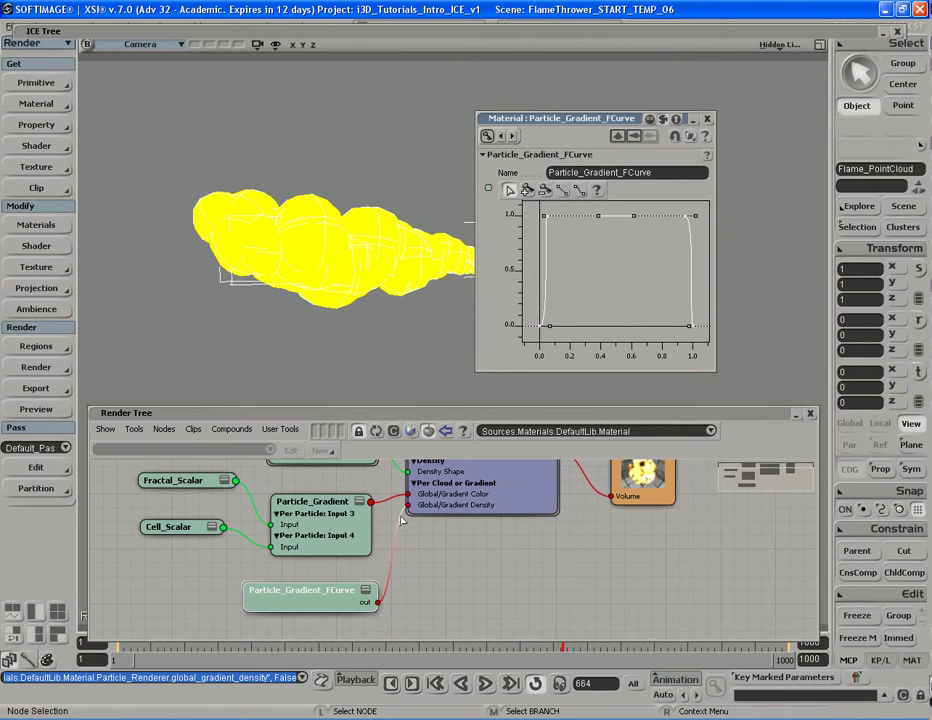
key(Delete)
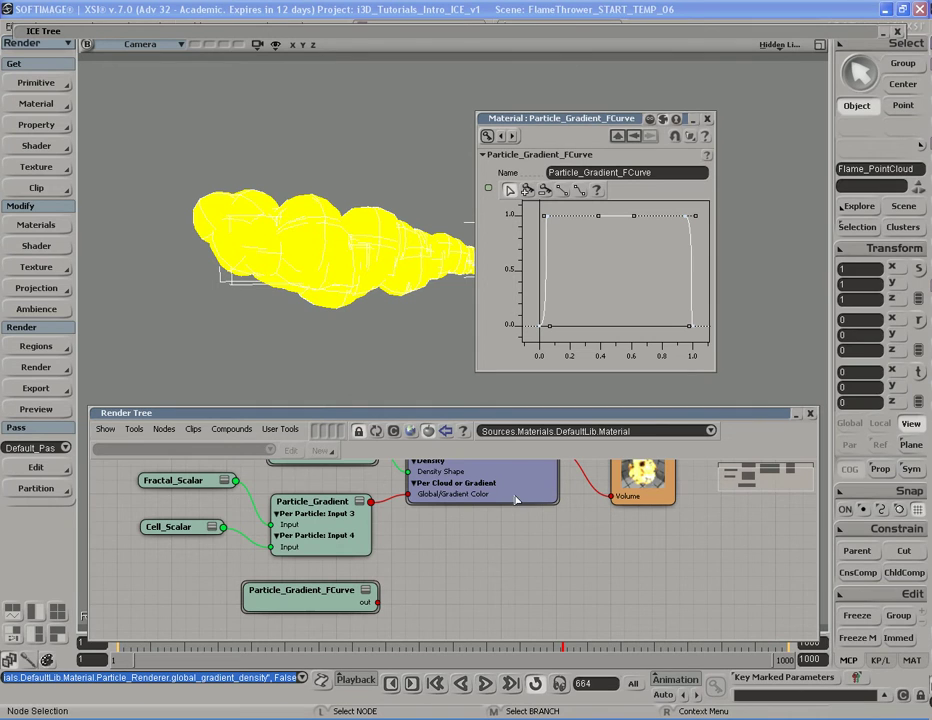
key(q)
mouse_move(164, 155)
mouse_down()
mouse_move(277, 299)
mouse_move(305, 320)
mouse_up()
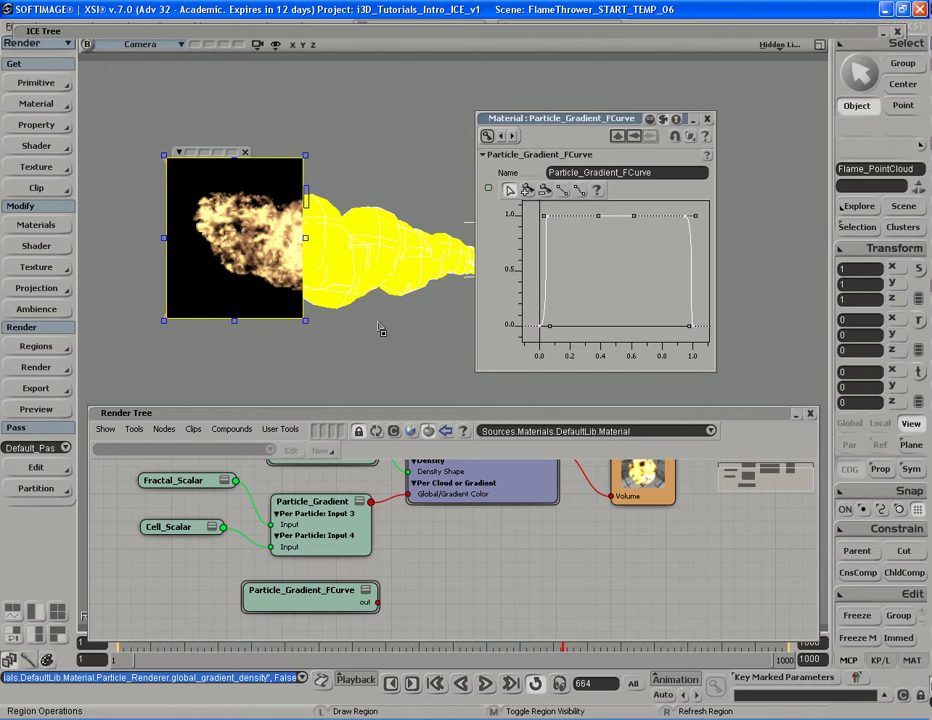
key(q)
Step: Reconnect Particle_Gradient_FCurve to Particle_Renderer's Global/Gradient Density and render the same region at the flame's far end
drag(377, 603, 460, 468)
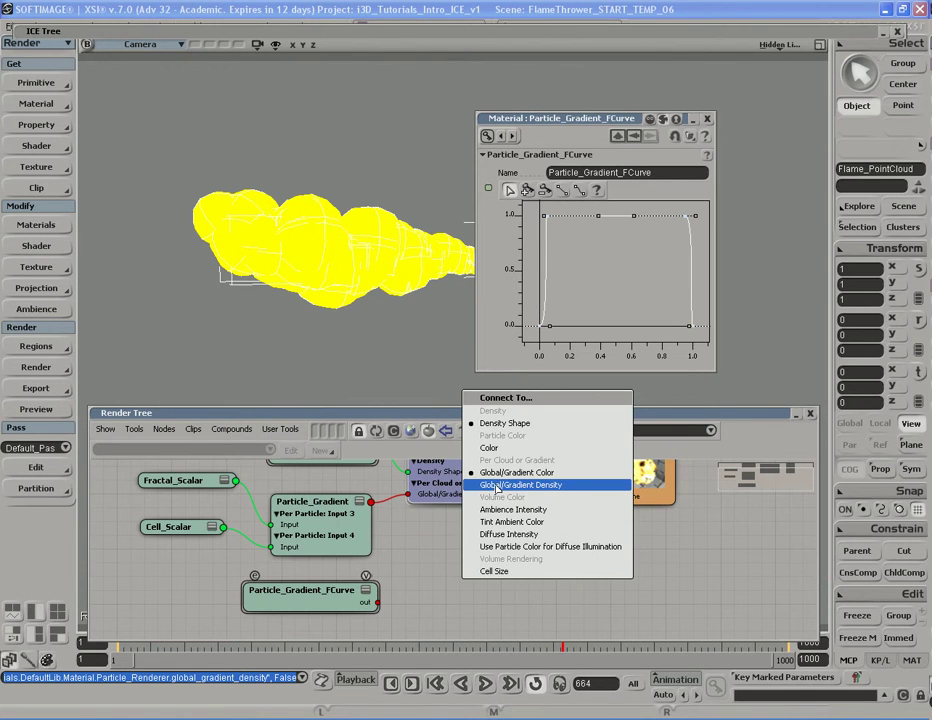
click(532, 489)
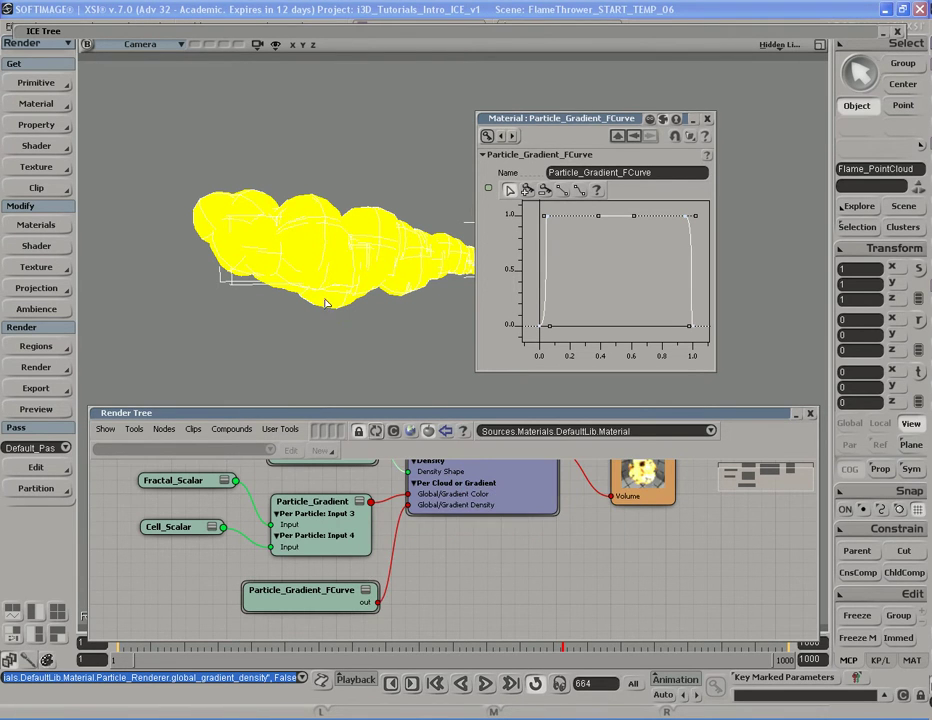
middle_click(312, 158)
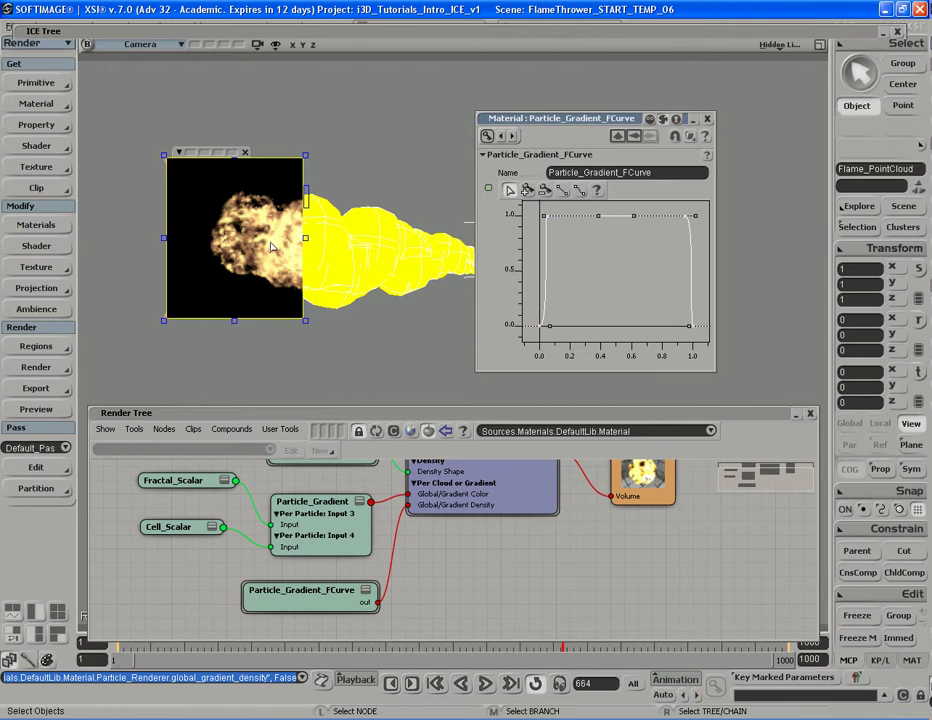
Step: Set the value of the density curve's key at 0.95 to 0.9 through its key properties
drag(670, 207, 697, 237)
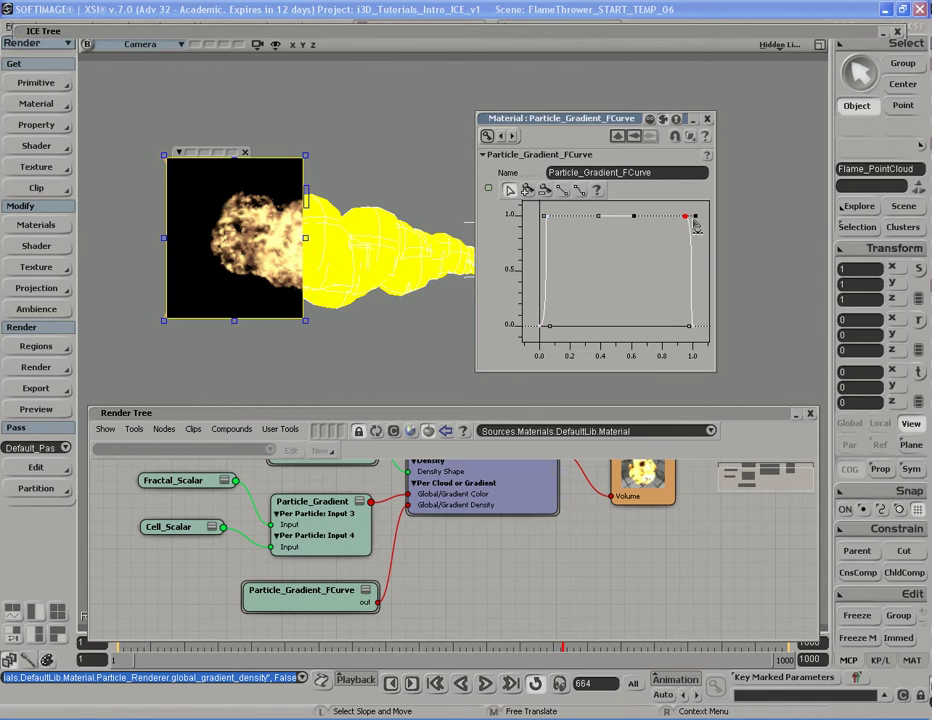
right_click(688, 226)
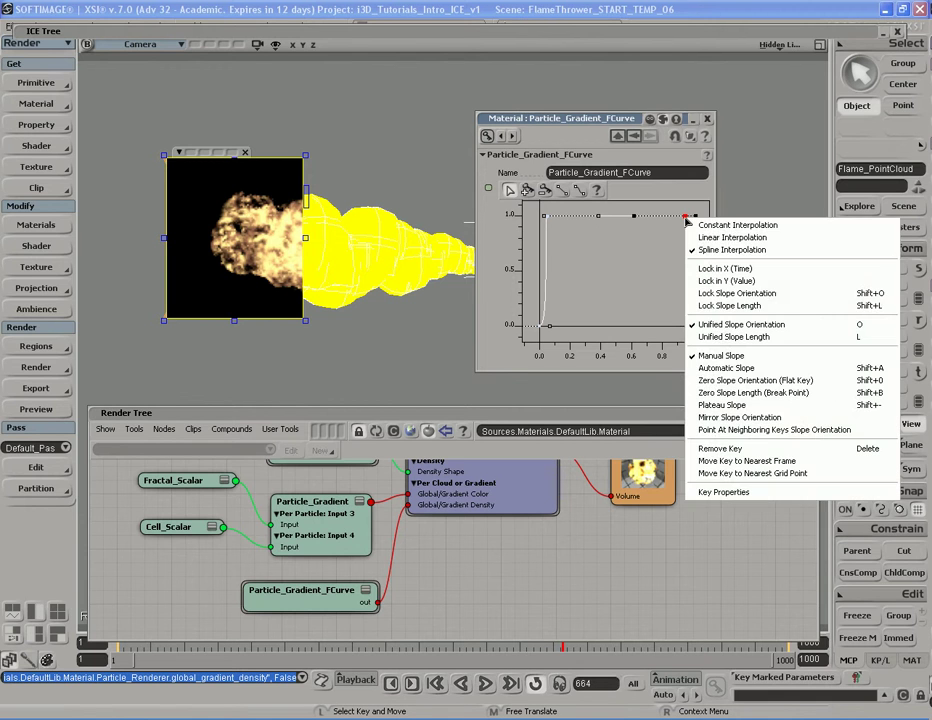
click(739, 494)
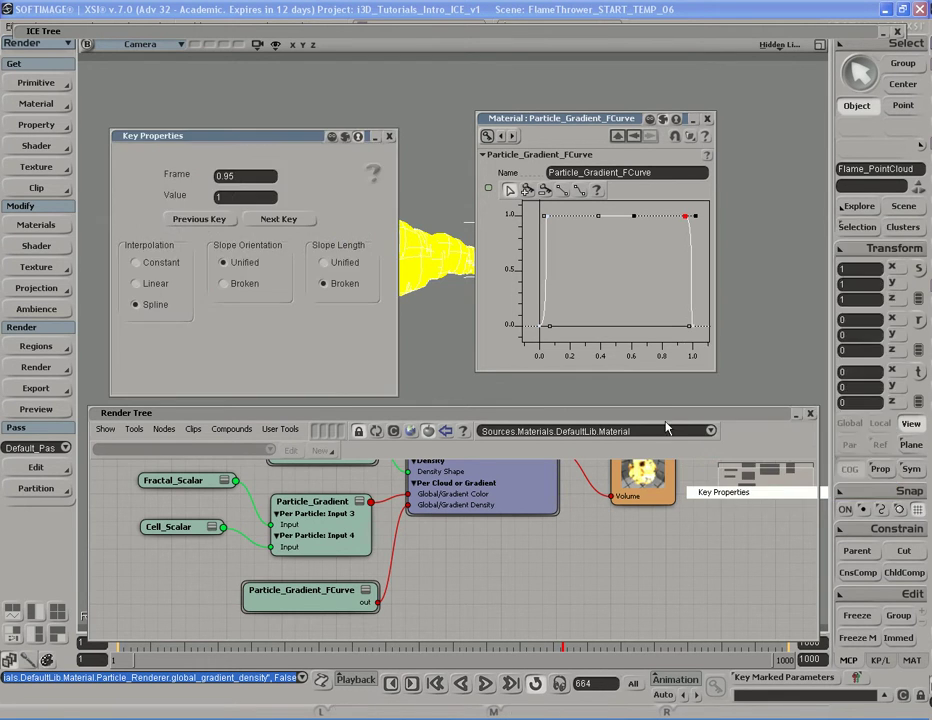
drag(354, 133, 673, 212)
double_click(630, 265)
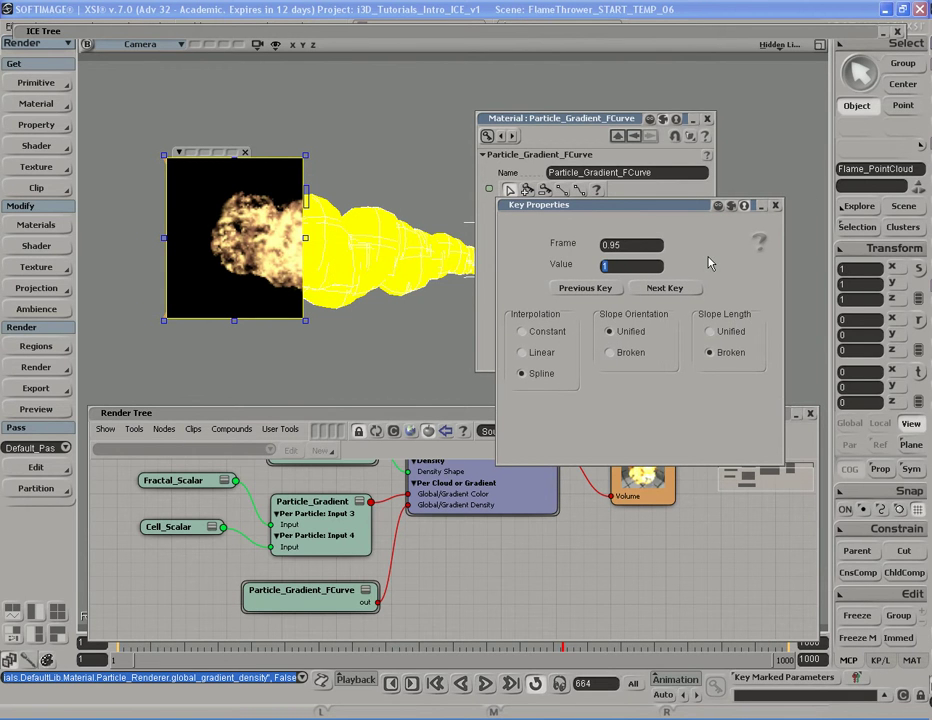
key(BackSpace)
key(Return)
click(775, 207)
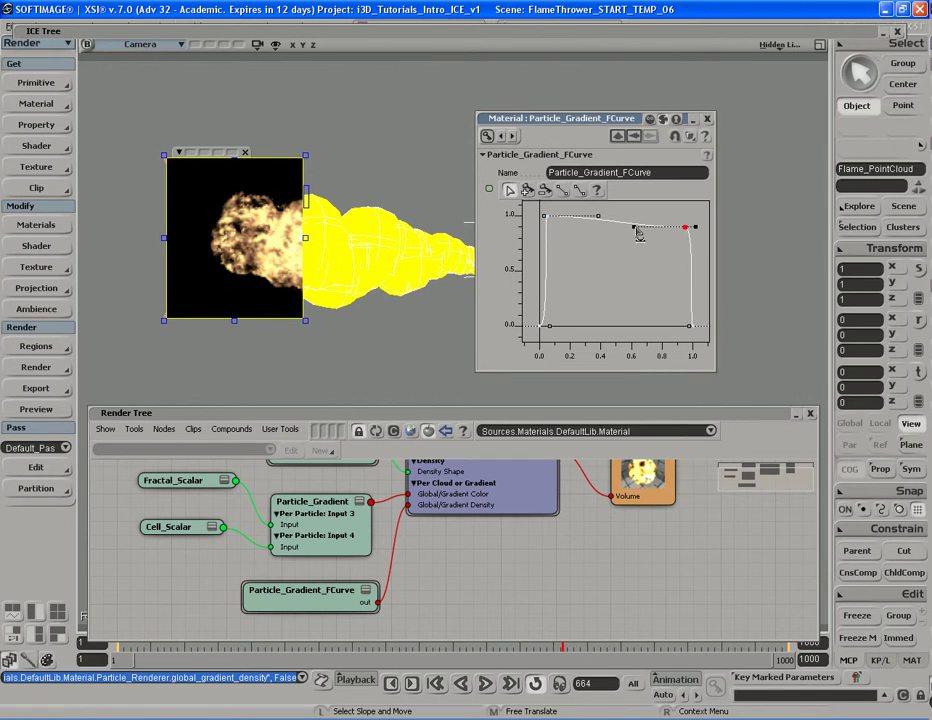
Step: Shorten and tilt the incoming slope handle of the key at 0.95 to round off the density curve's shoulder
drag(637, 232, 645, 231)
drag(642, 238, 683, 225)
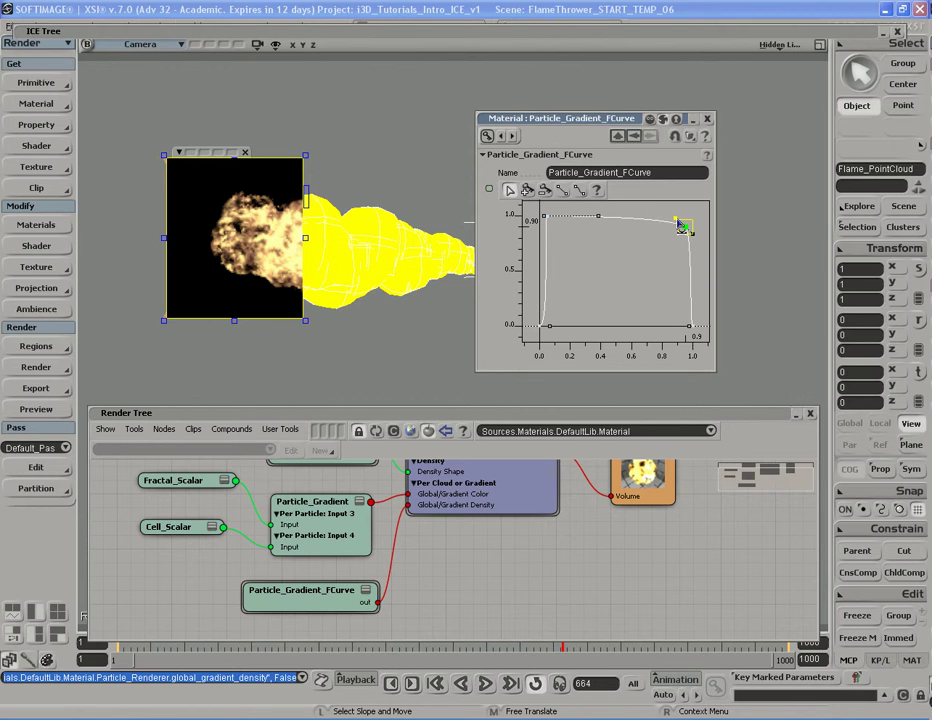
drag(677, 221, 677, 220)
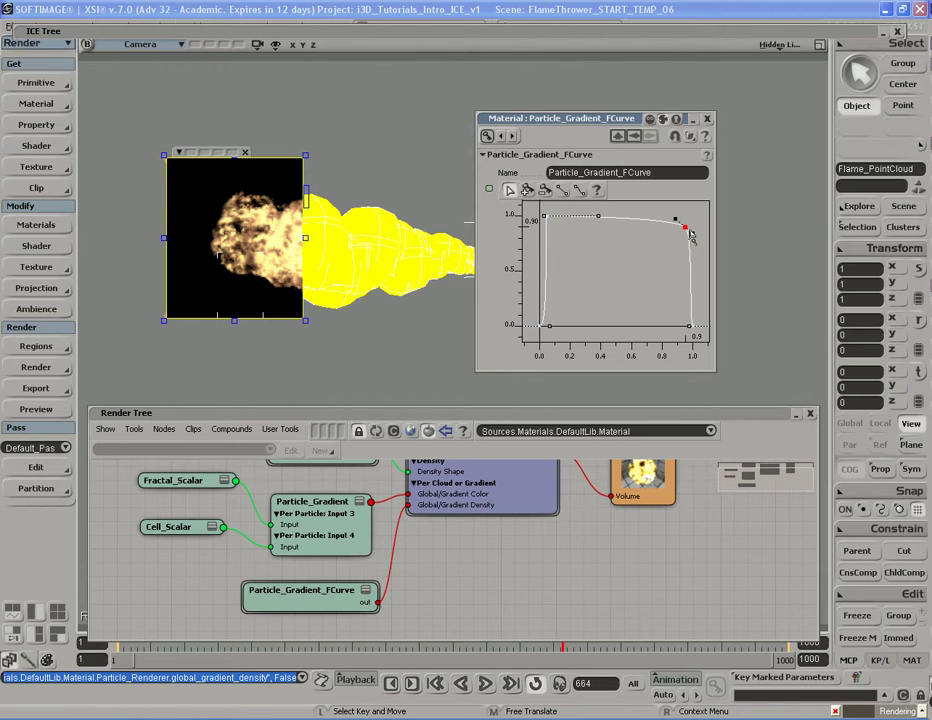
Step: Try lowering the key at 0.95 to 0.70, settle on a value of 0.88, and close the curve properties
drag(689, 234, 689, 254)
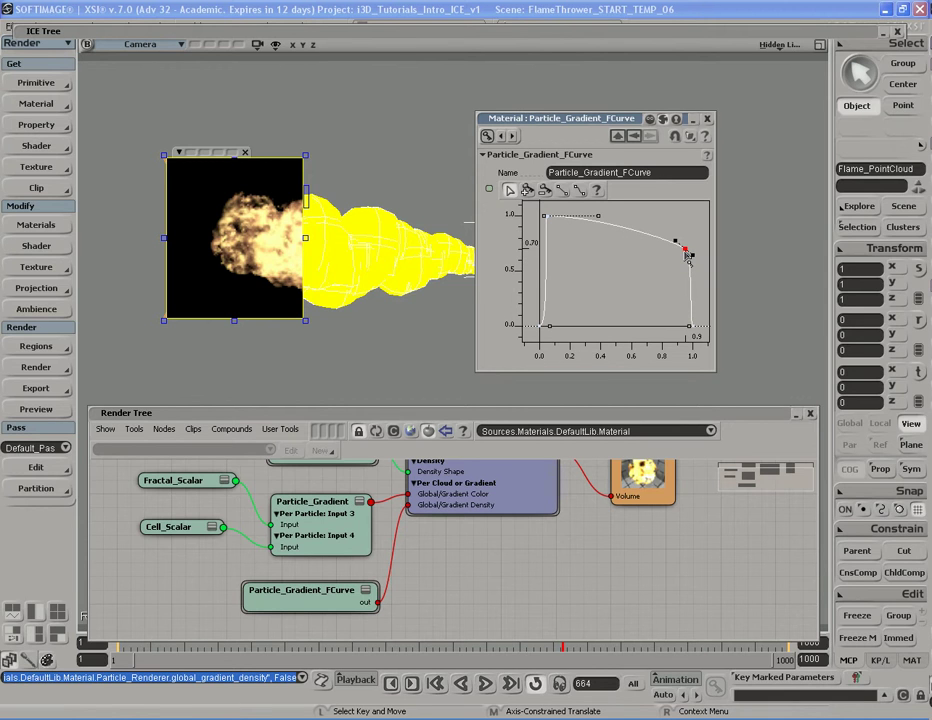
drag(688, 258, 688, 238)
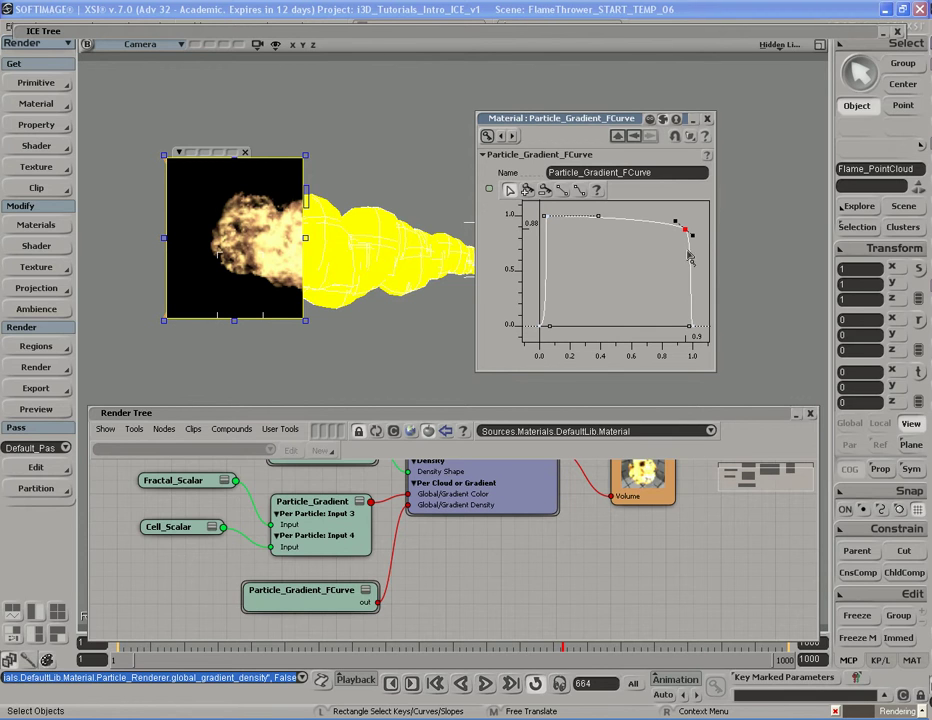
click(707, 119)
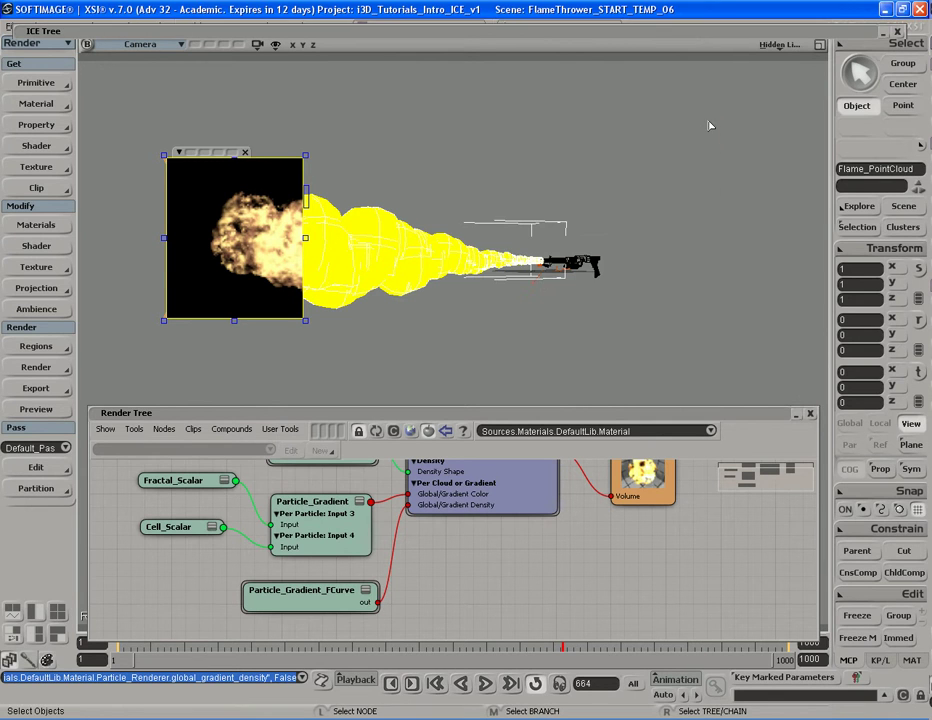
Step: Hide the render region at the flame's far end and frame the whole flame and gun in the camera view
key(q)
middle_click(401, 268)
key(s)
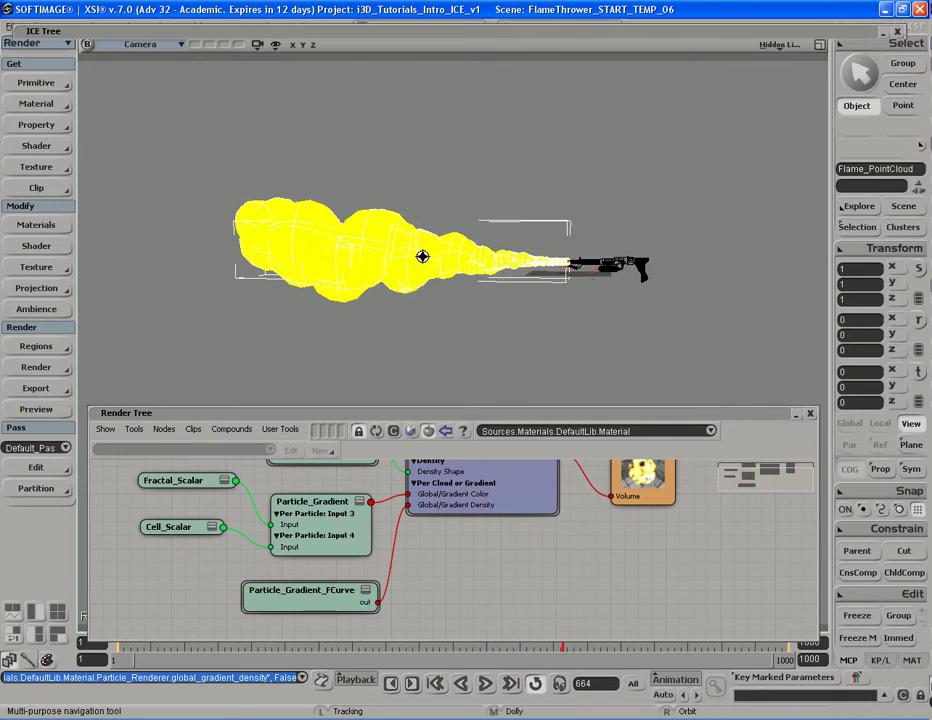
drag(364, 264, 359, 248)
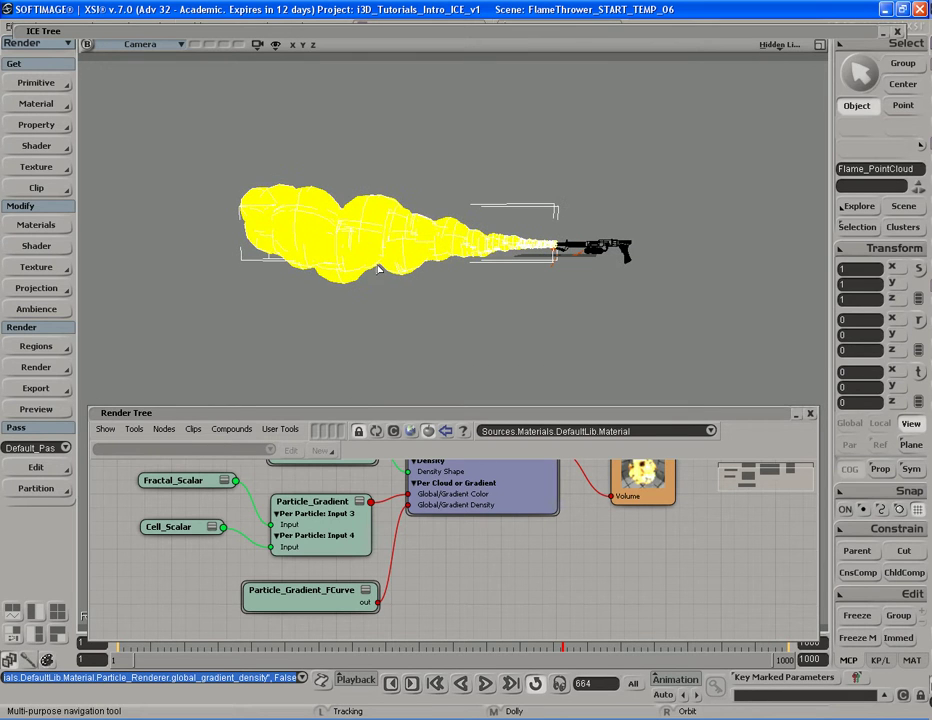
Step: Review the scalar, gradient, shaper and renderer nodes of the fire material, and move the Material node slightly closer to Particle_Renderer
click(506, 555)
key(a)
scroll(506, 555, up, 1)
key(s)
drag(538, 548, 504, 553)
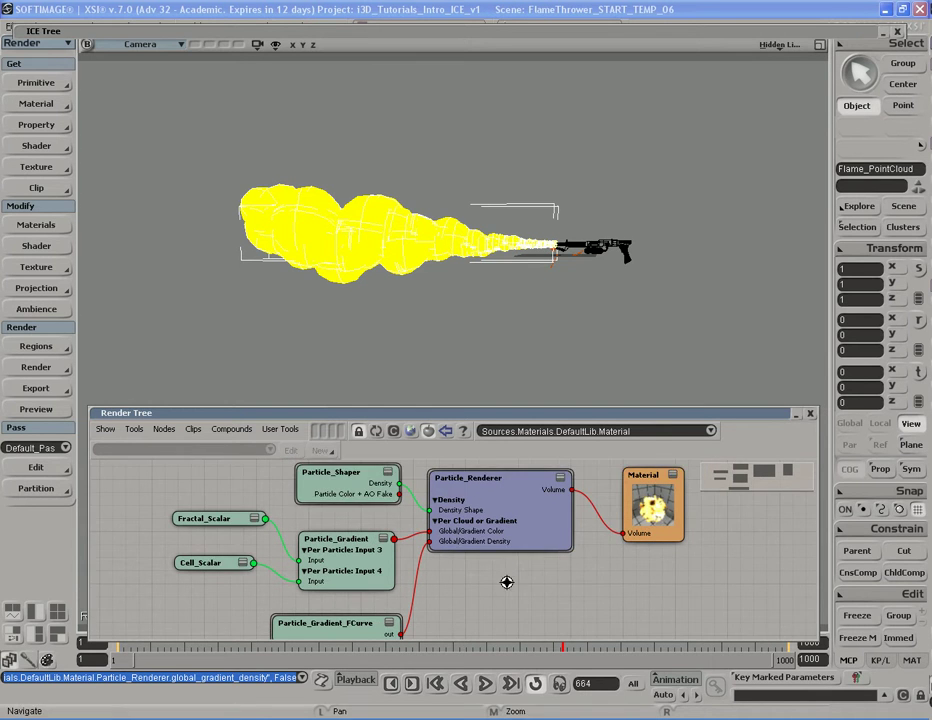
key(a)
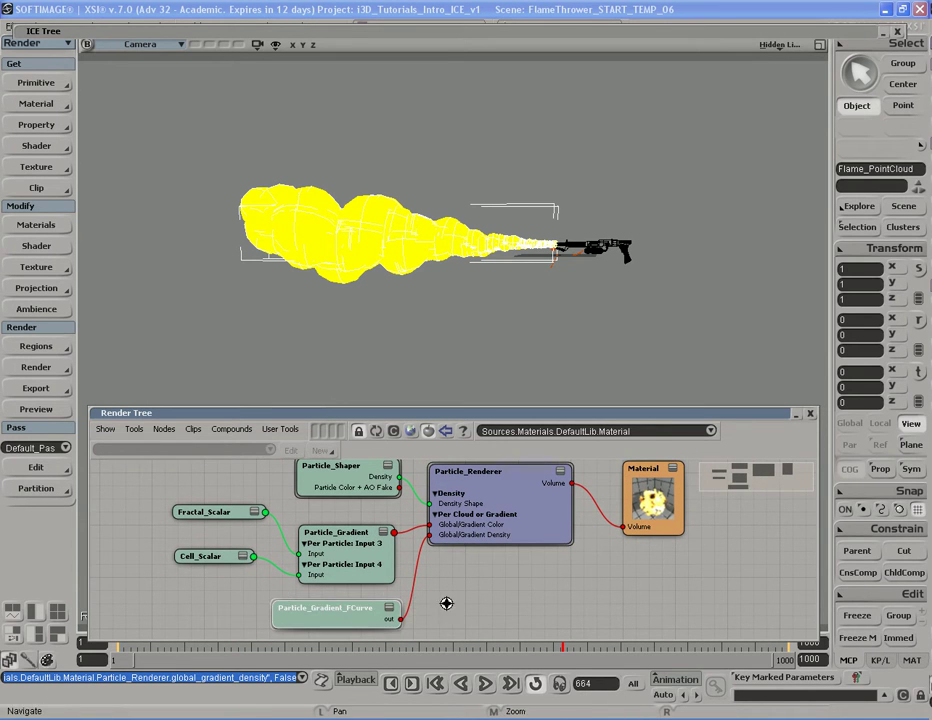
key(a)
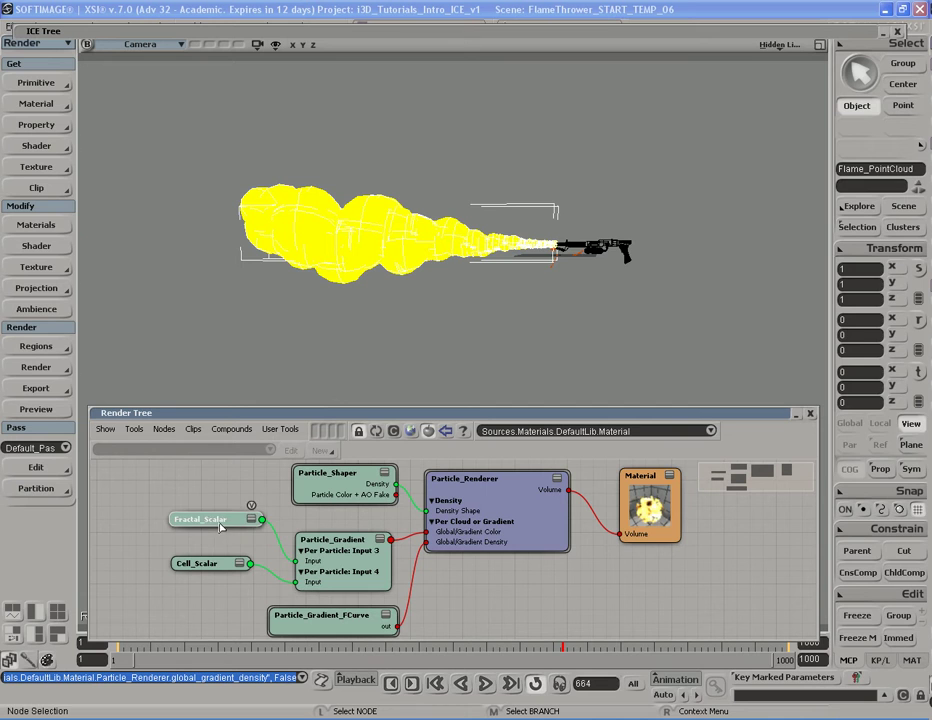
click(221, 566)
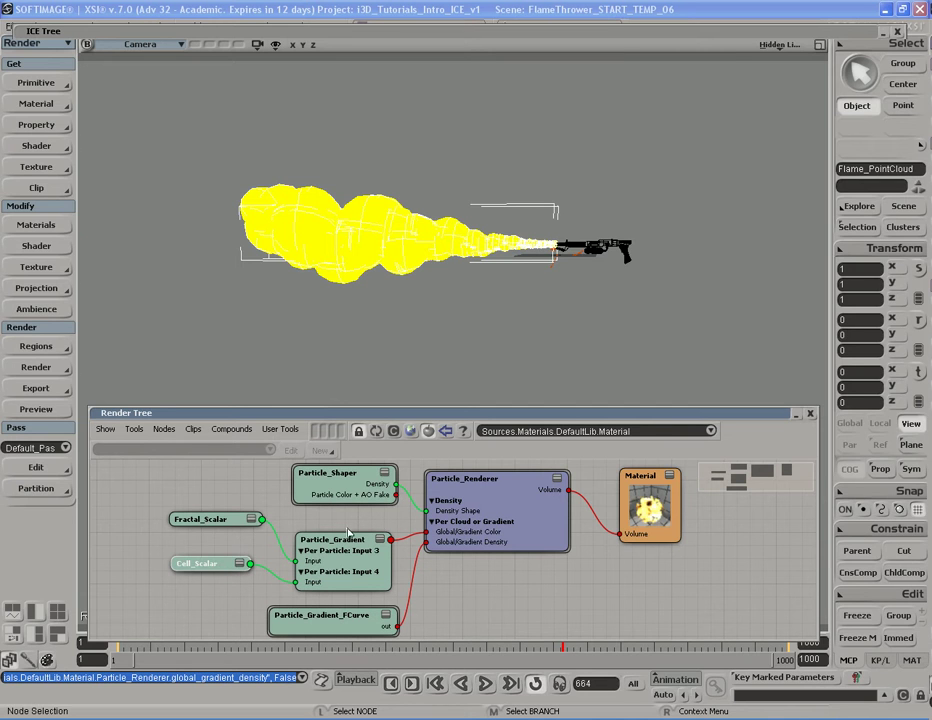
click(350, 488)
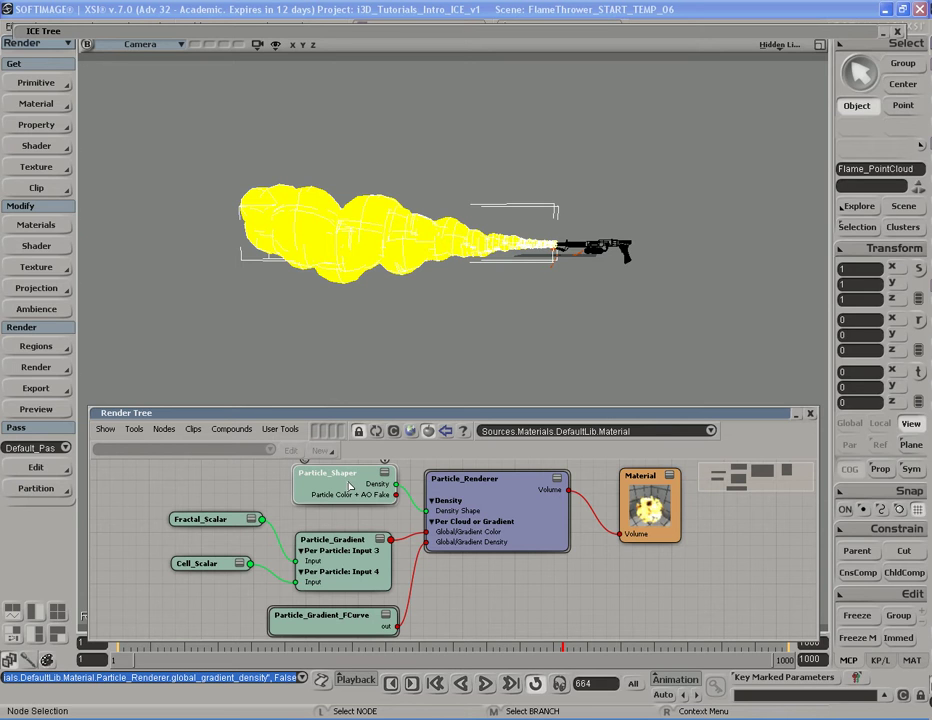
click(520, 545)
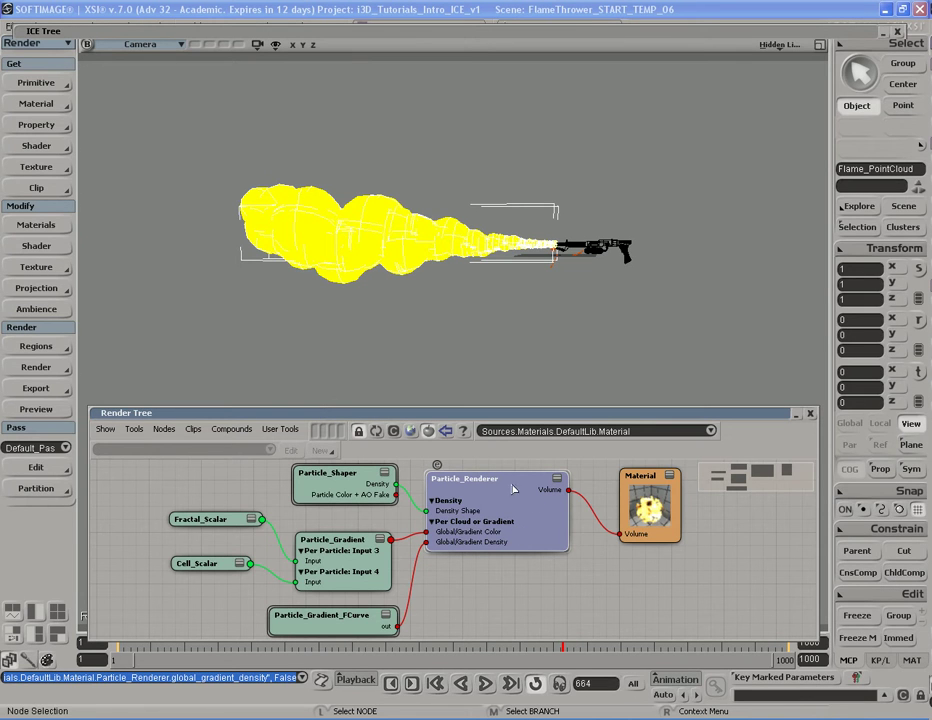
click(662, 518)
drag(662, 520, 651, 538)
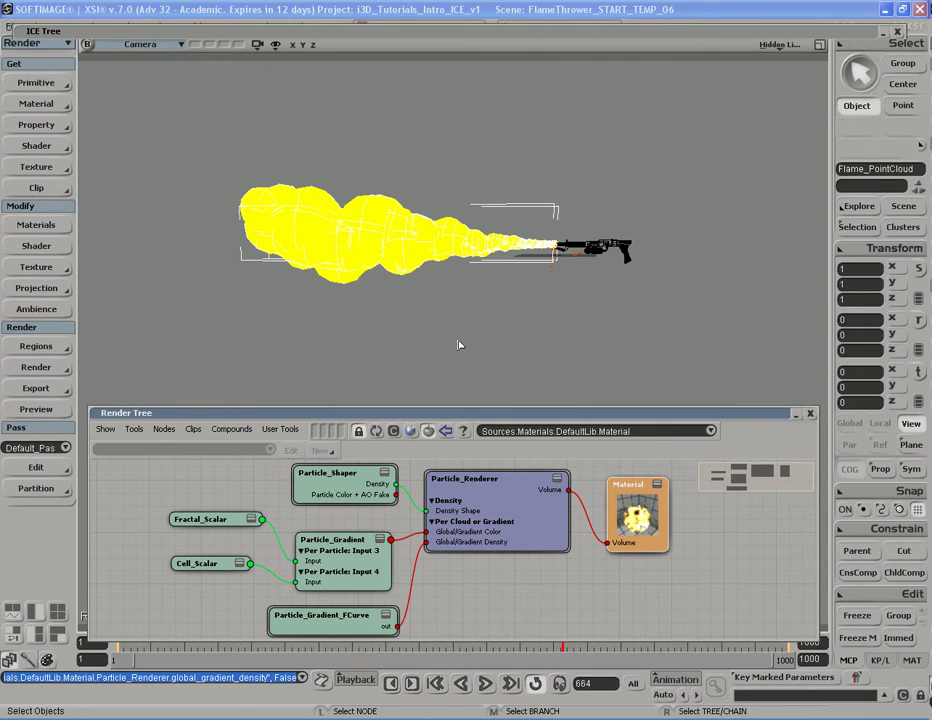
Step: Play the simulation from the first frame, stop at frame 151, and render a region covering the entire flame
key(Home)
key(alt+period)
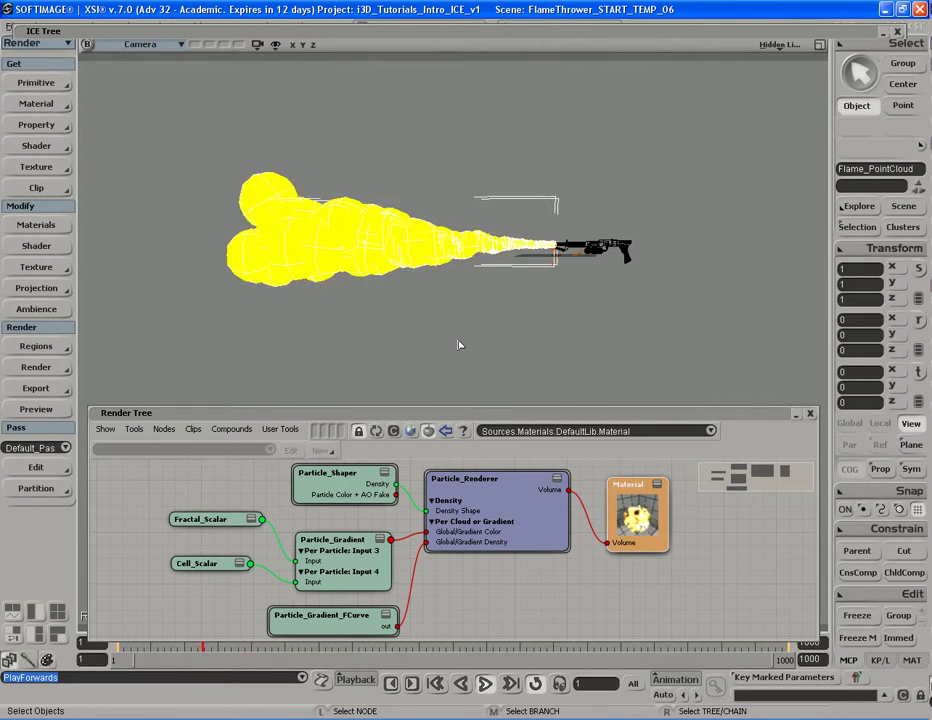
key(q)
mouse_move(197, 160)
mouse_down()
mouse_move(246, 203)
mouse_move(550, 297)
mouse_up()
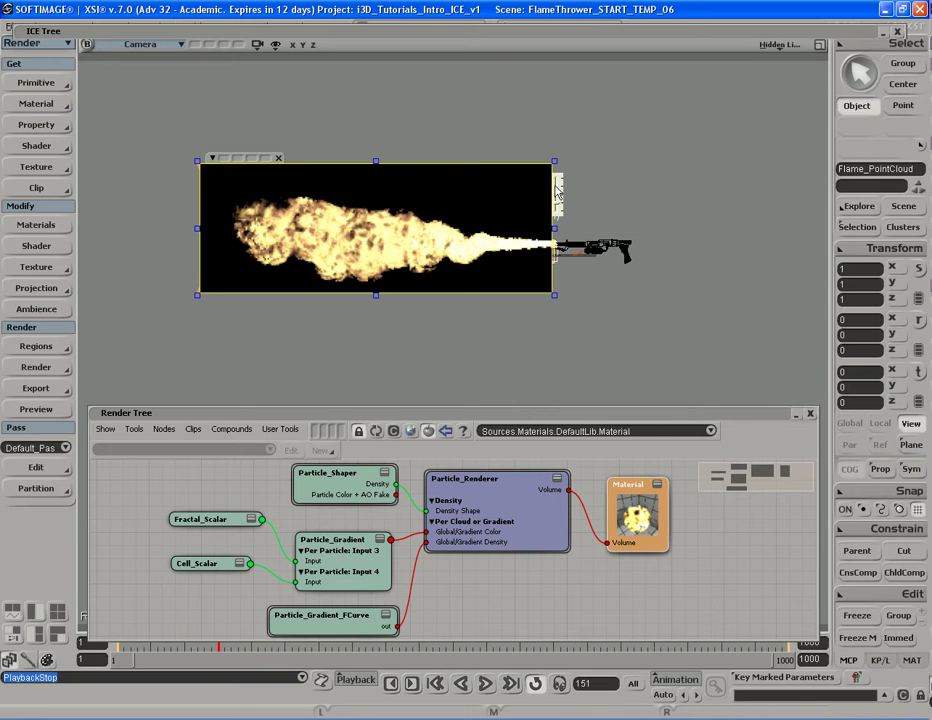
Step: Inspect Particle_Renderer's volume rendering properties, keep the marching Detail at Low Settings, and close the properties
double_click(517, 519)
drag(585, 118, 728, 69)
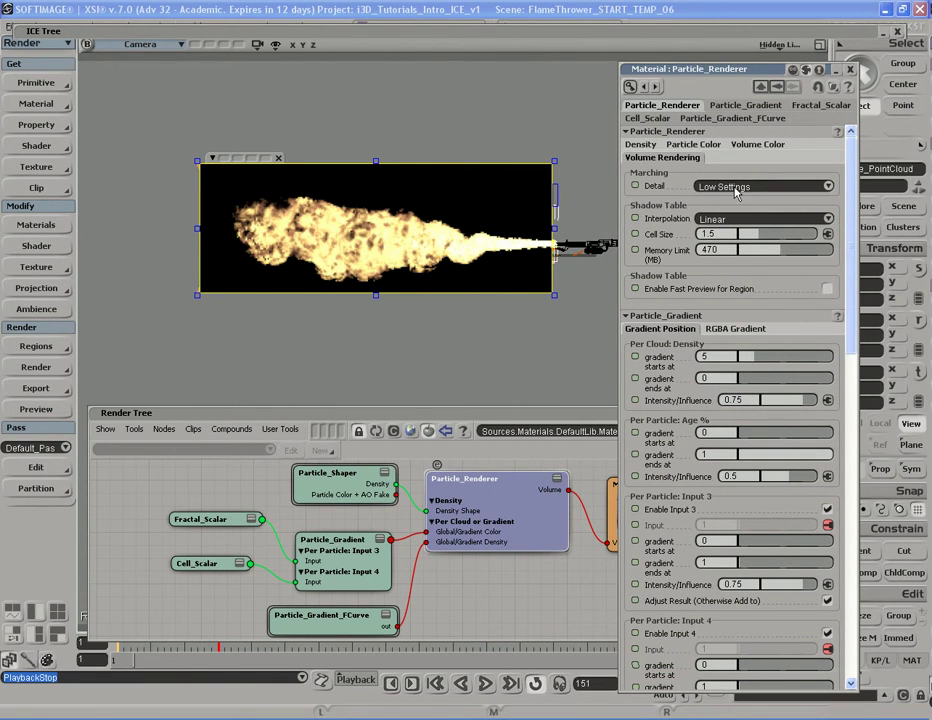
click(733, 233)
click(747, 186)
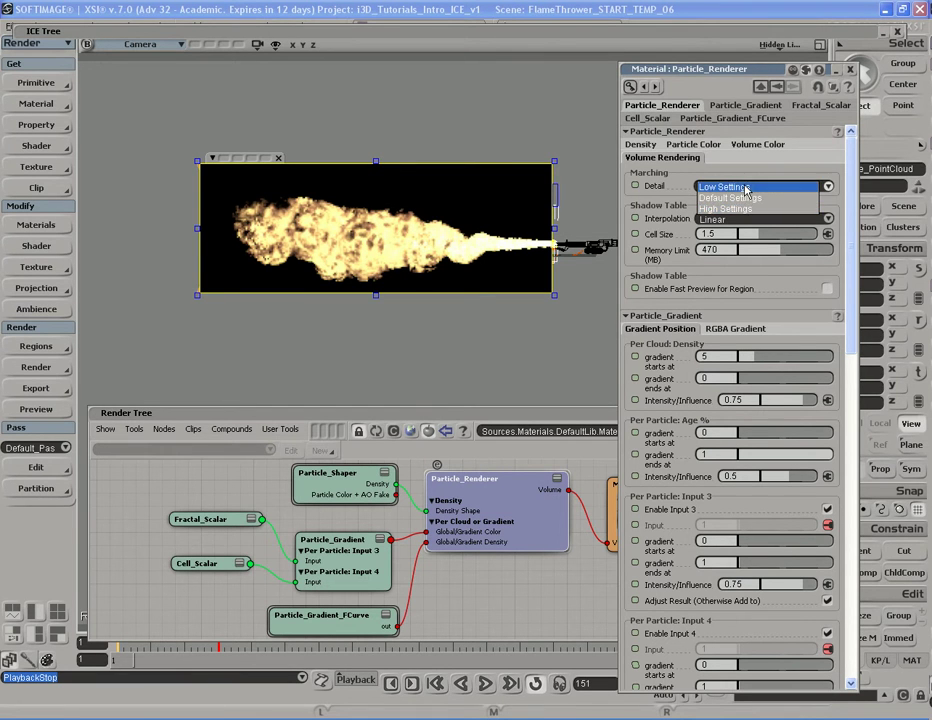
click(744, 186)
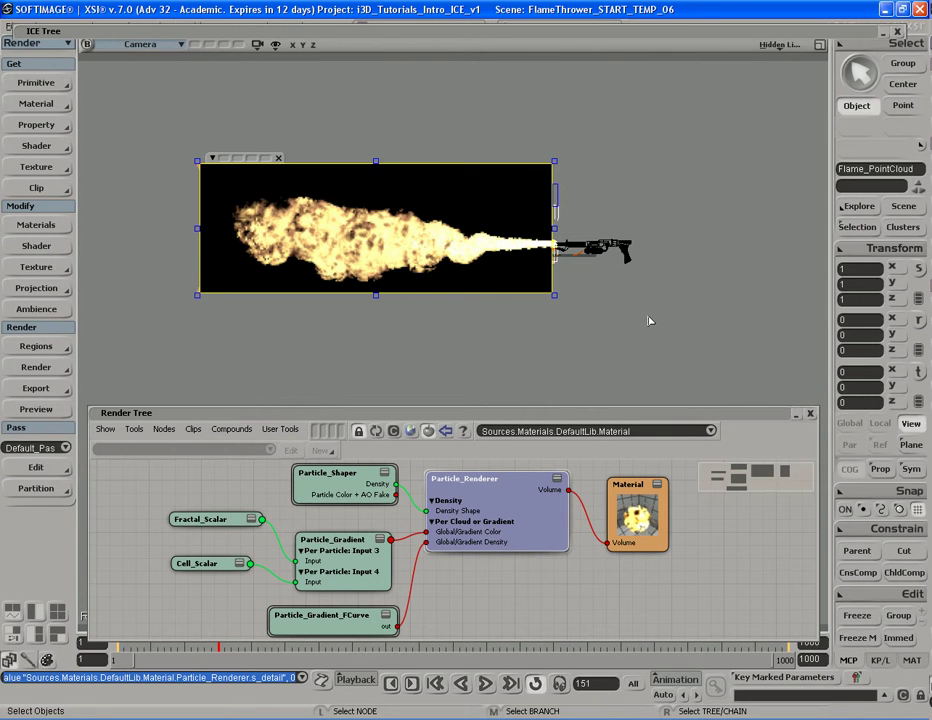
Step: Hide the flame's render region, orbit the camera toward the gun, and render a region around the gun
key(q)
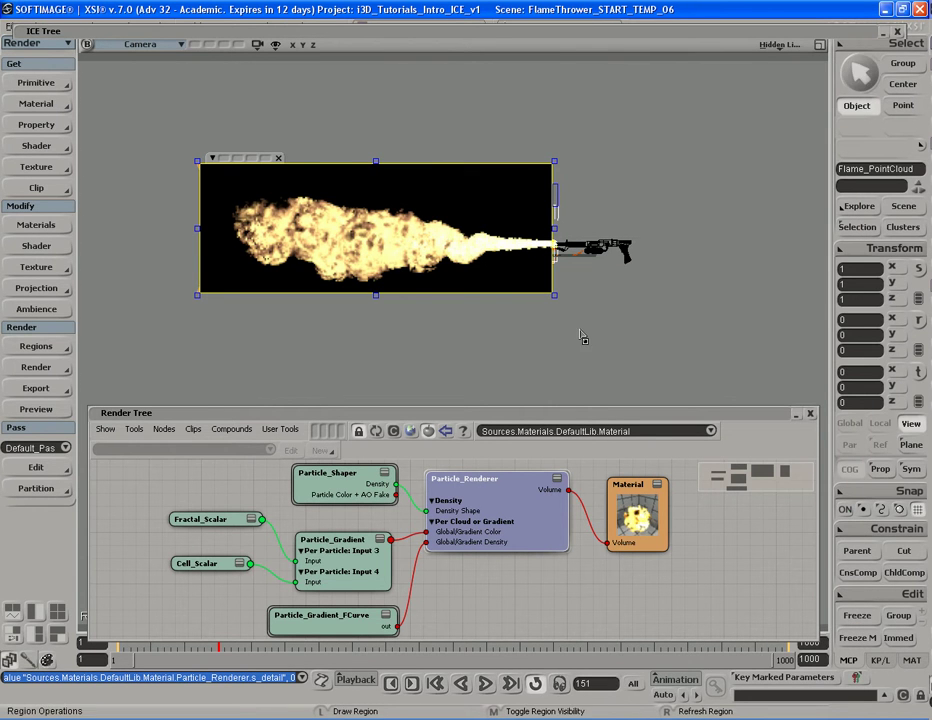
middle_click(583, 336)
key(s)
right_drag(505, 308, 426, 268)
key(q)
drag(431, 166, 615, 292)
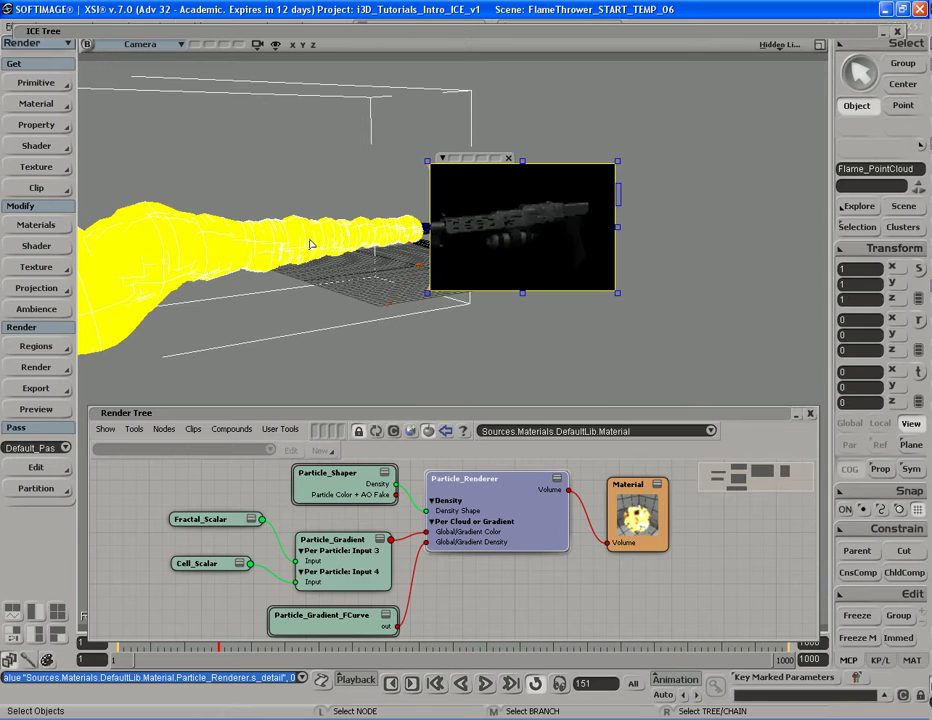
Step: Hide the gun's render region, close the Render Tree, and orbit the camera to a closer view of the gun
key(q)
middle_click(535, 235)
key(s)
right_drag(568, 320, 592, 312)
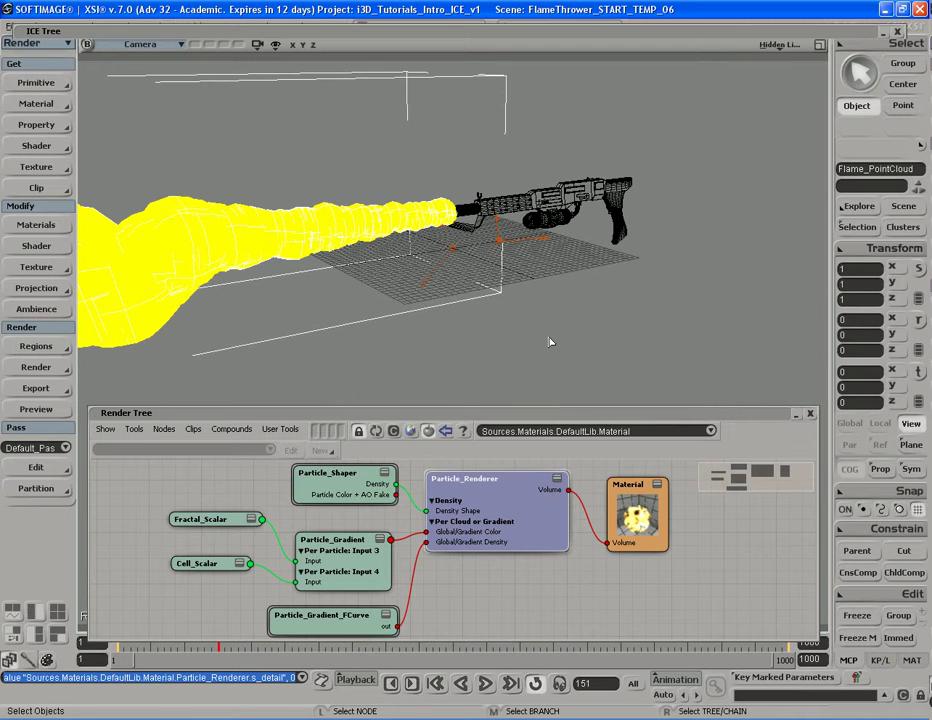
click(811, 414)
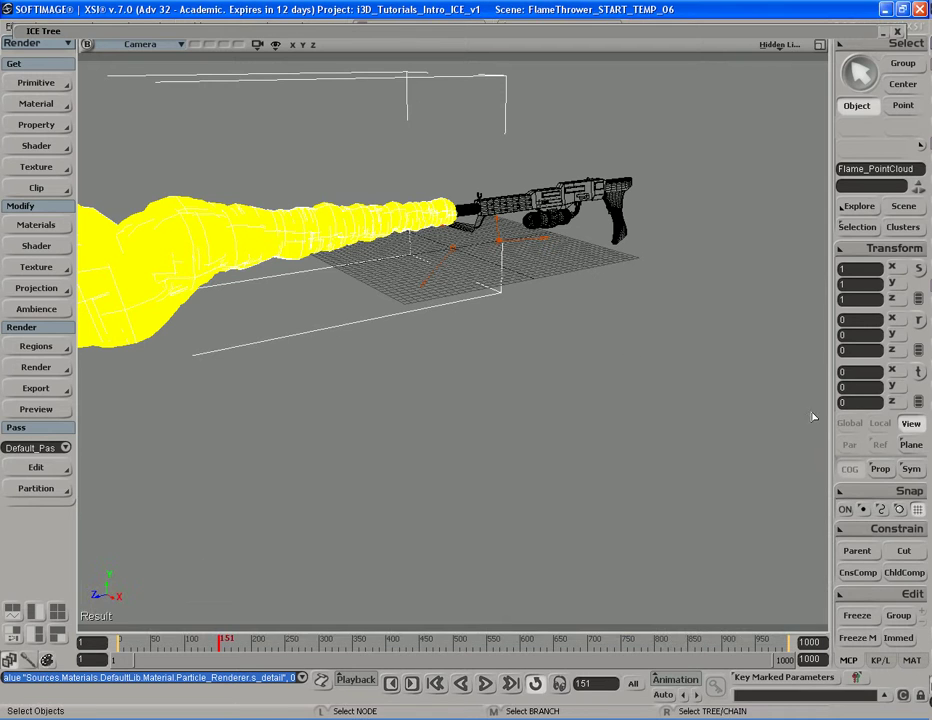
key(s)
right_drag(553, 342, 554, 371)
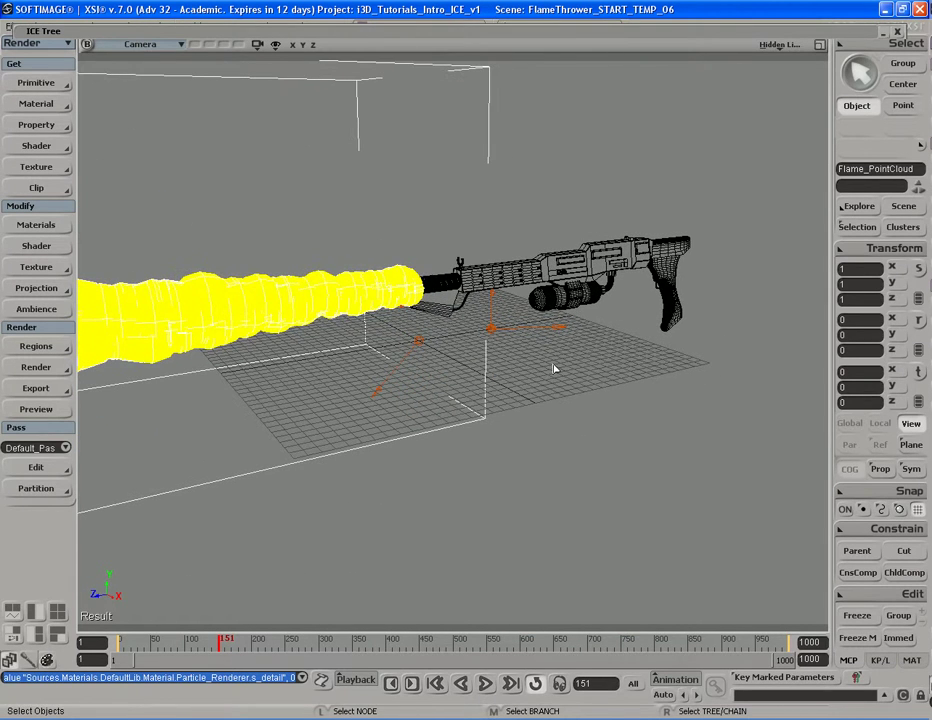